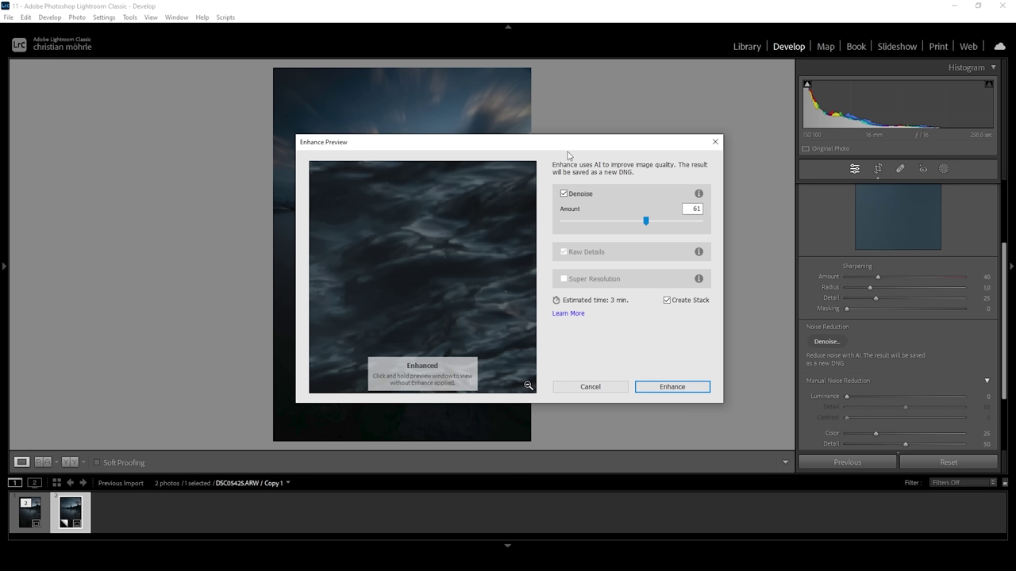
Step: Apply AI Denoise to the photo at amount 61 with stacking enabled, and collapse the Detail settings
{"action": "left_click", "coordinate": [647, 387]}
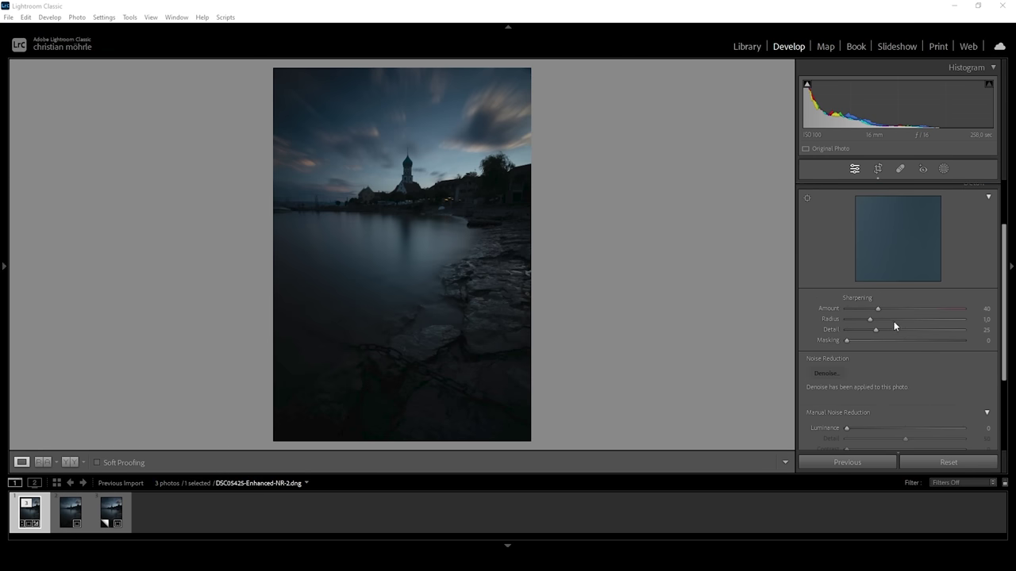
{"action": "scroll", "coordinate": [952, 270], "scroll_direction": "up", "scroll_amount": 5}
{"action": "left_click", "coordinate": [993, 257]}
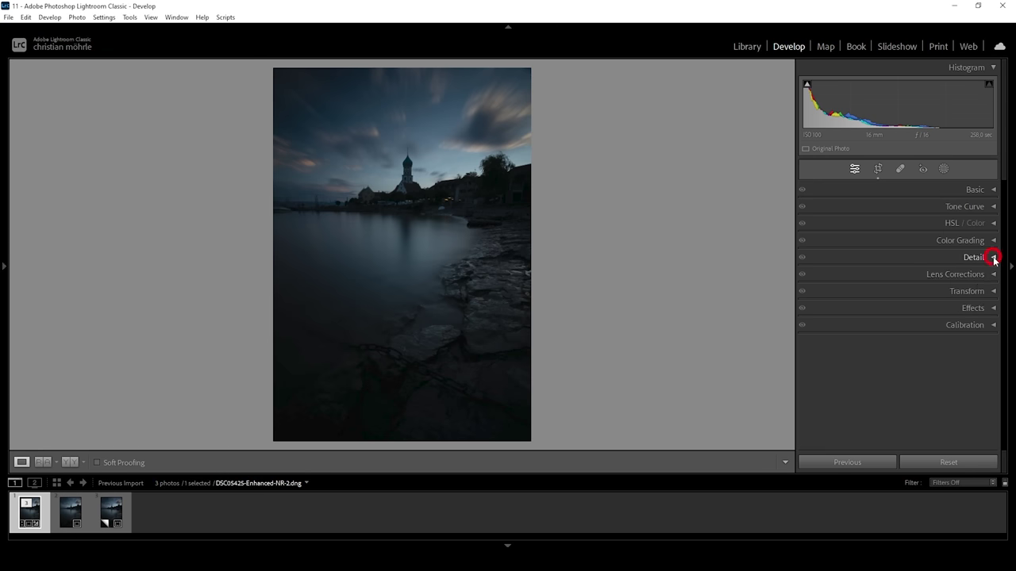
Step: Brighten the photo's base tones with Exposure +2.70 and Shadows +47, and lower Highlights to -66
{"action": "left_click", "coordinate": [991, 193]}
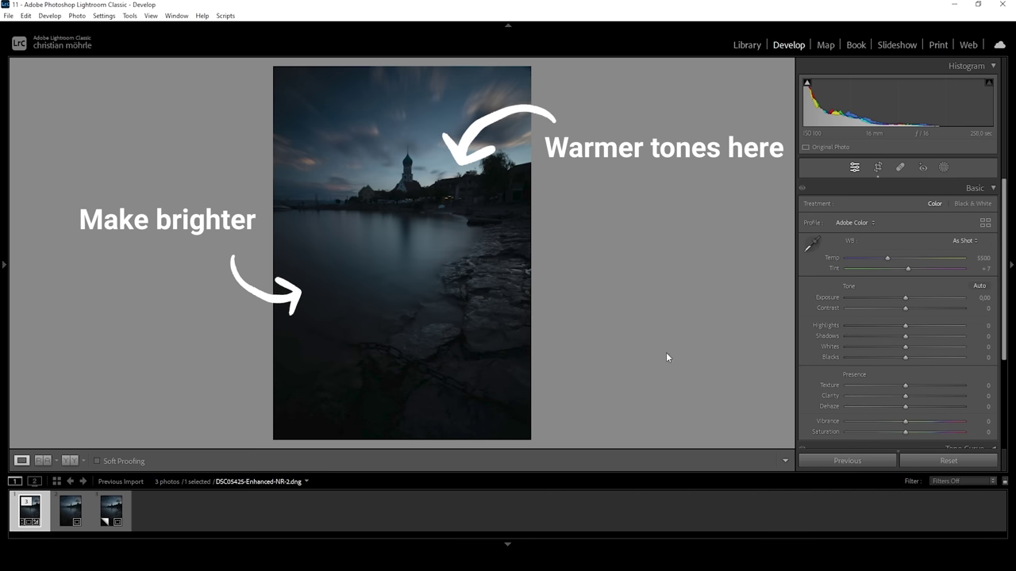
{"action": "left_click_drag", "start_coordinate": [905, 297], "coordinate": [938, 302]}
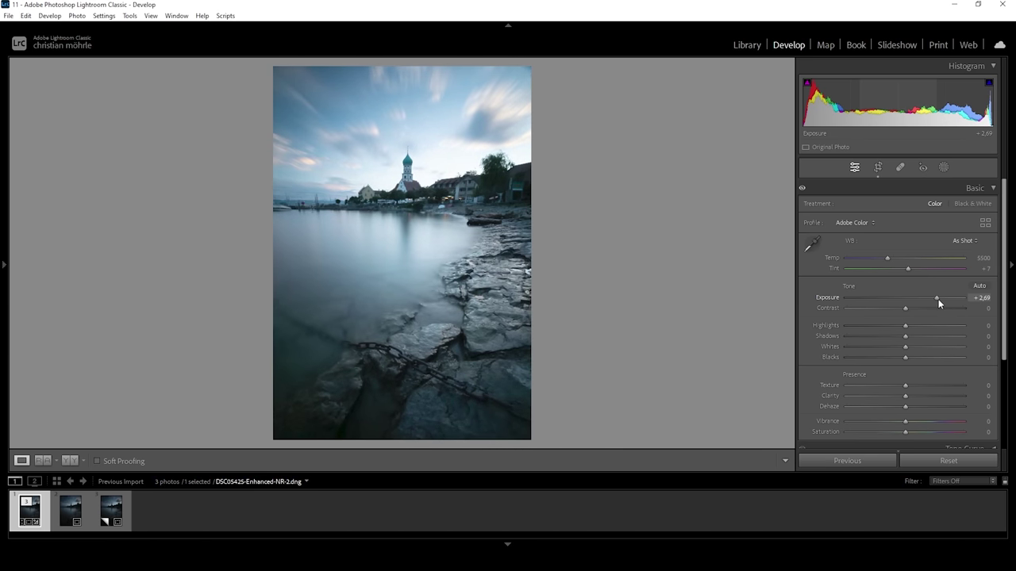
{"action": "left_click_drag", "start_coordinate": [937, 298], "coordinate": [939, 298]}
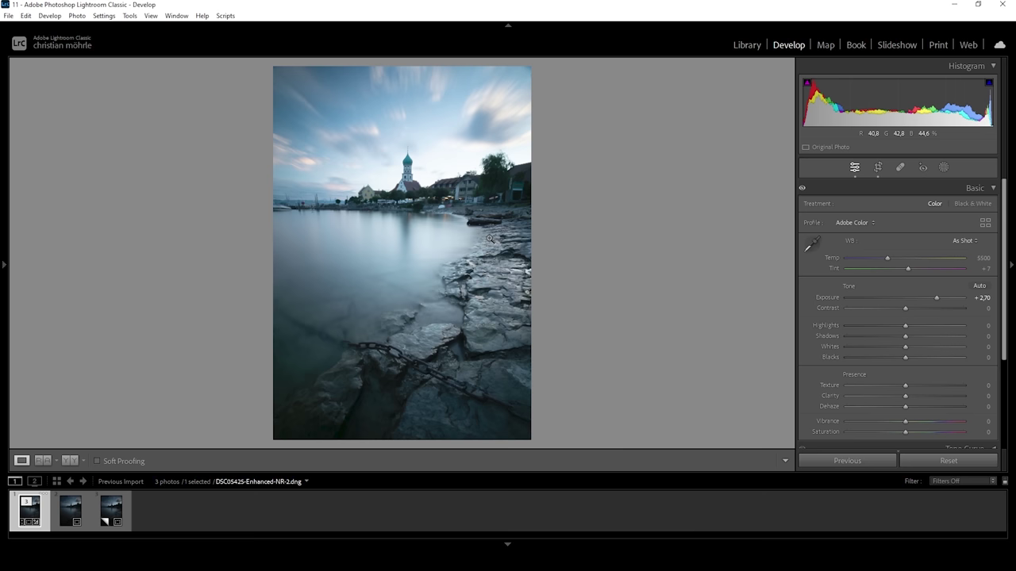
{"action": "left_click_drag", "start_coordinate": [907, 336], "coordinate": [934, 338]}
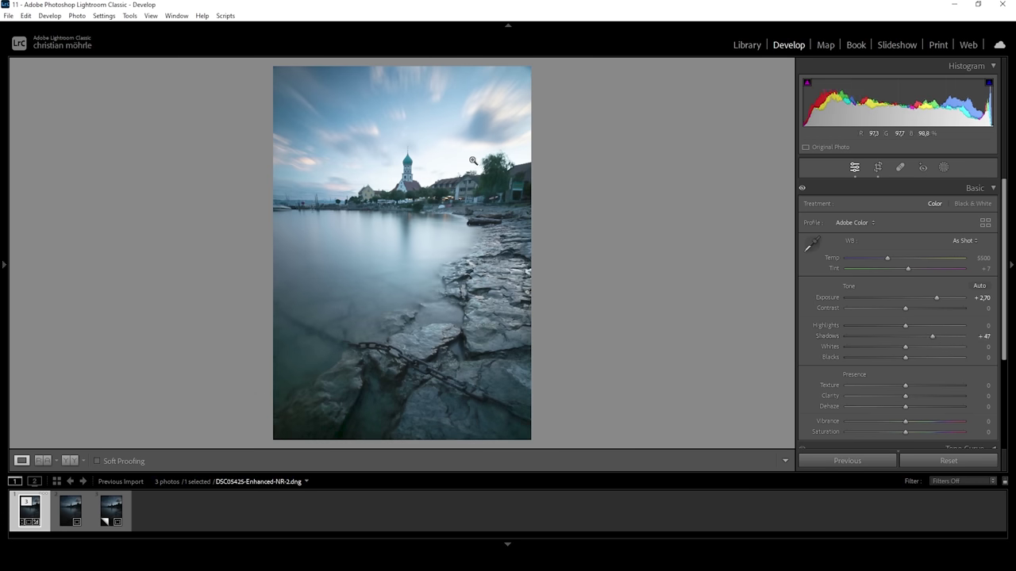
{"action": "left_click_drag", "start_coordinate": [904, 326], "coordinate": [865, 322]}
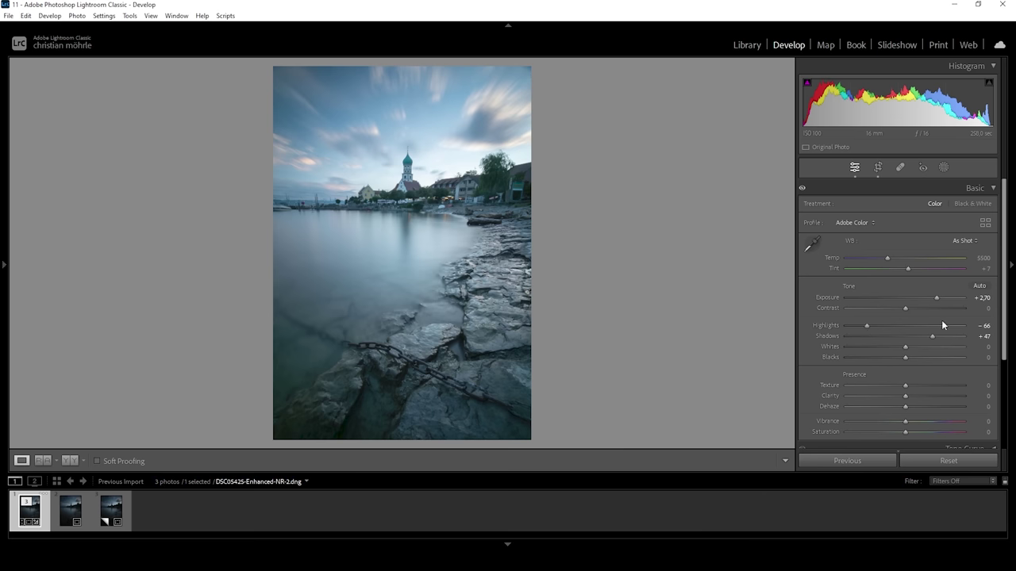
Step: Set Temp 6800, Tint +12, Texture +7, Clarity -5, Vibrance +25 and Saturation +8, and compare the edit with the reference photo
{"action": "left_click_drag", "start_coordinate": [888, 258], "coordinate": [908, 269]}
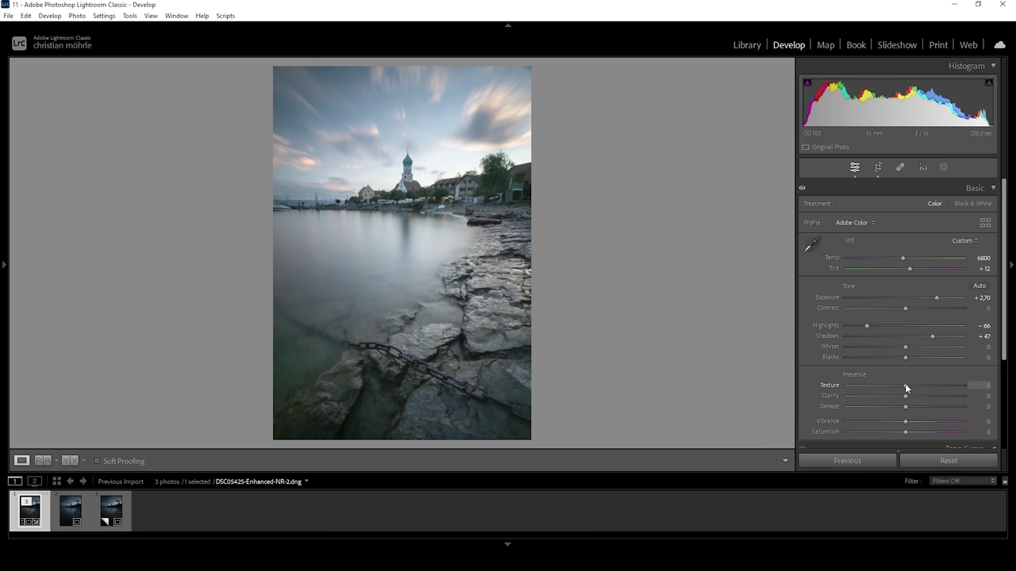
{"action": "left_click_drag", "start_coordinate": [907, 385], "coordinate": [909, 385]}
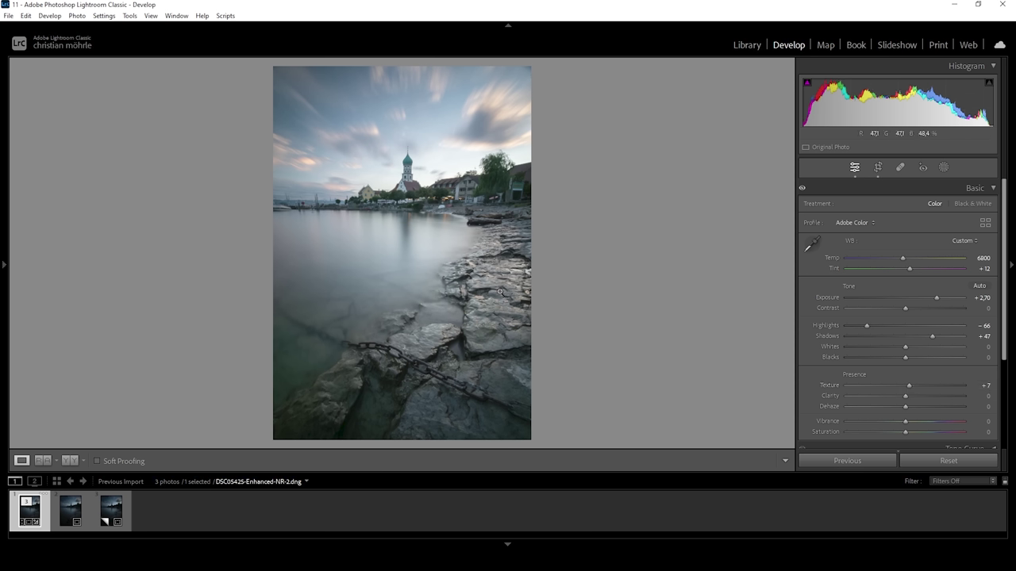
{"action": "left_click_drag", "start_coordinate": [905, 396], "coordinate": [900, 397]}
{"action": "mouse_move", "coordinate": [909, 421]}
{"action": "left_mouse_down"}
{"action": "mouse_move", "coordinate": [920, 421]}
{"action": "mouse_move", "coordinate": [911, 435]}
{"action": "left_mouse_up"}
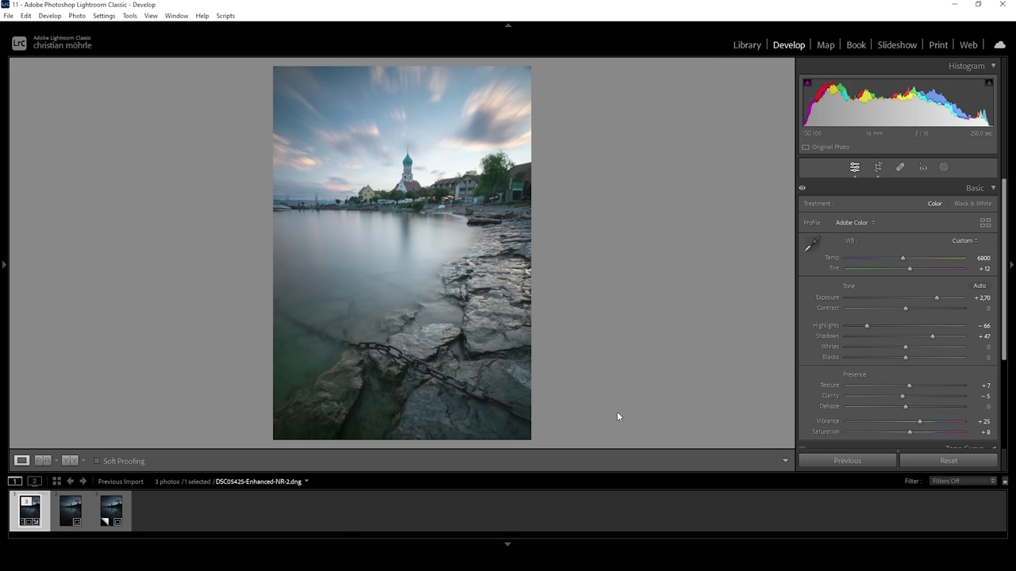
{"action": "left_click", "coordinate": [47, 463]}
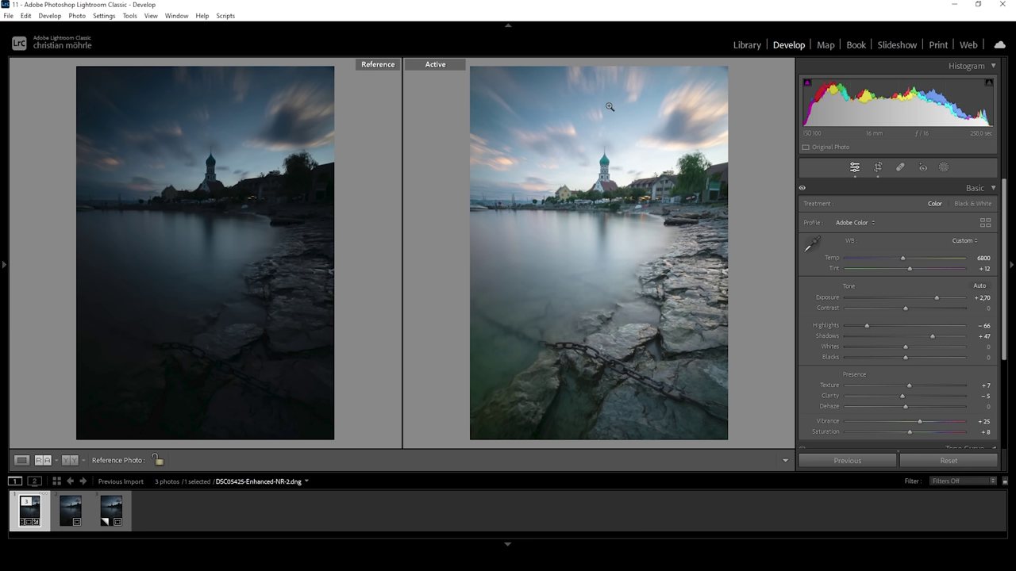
{"action": "left_click", "coordinate": [25, 462]}
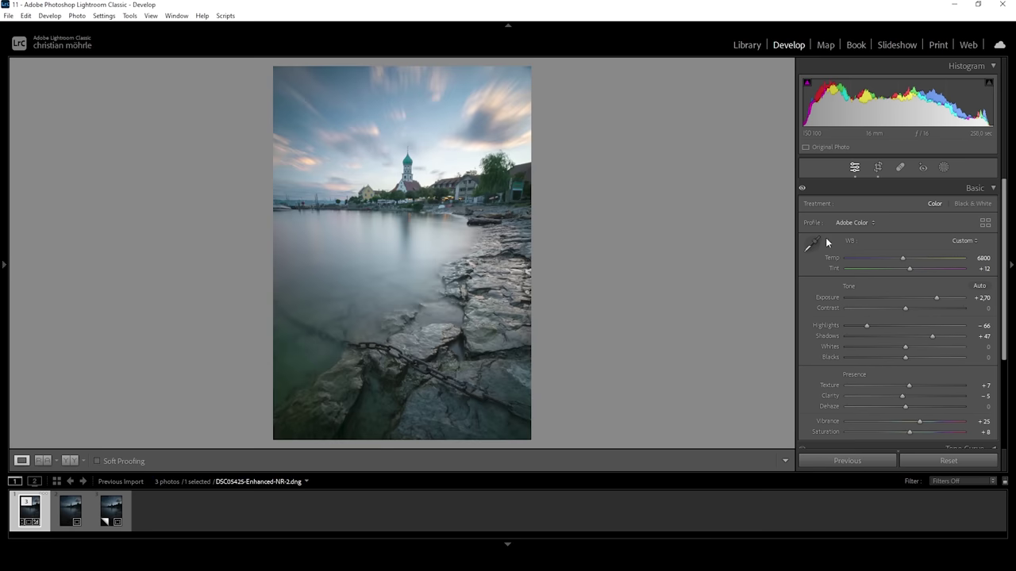
Step: Create a sky selection mask and raise its Contrast to 18
{"action": "left_click", "coordinate": [944, 167]}
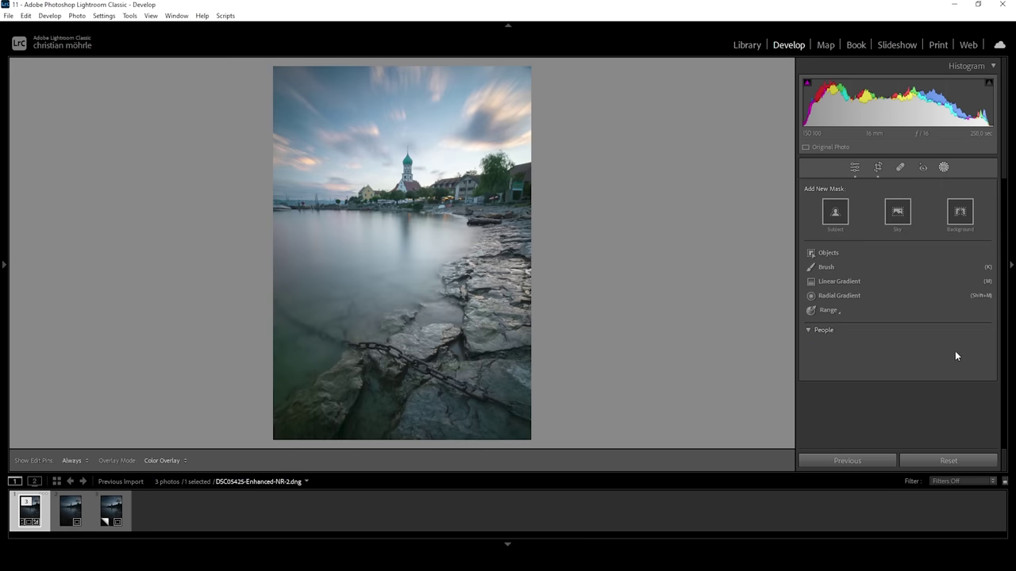
{"action": "left_click", "coordinate": [898, 212]}
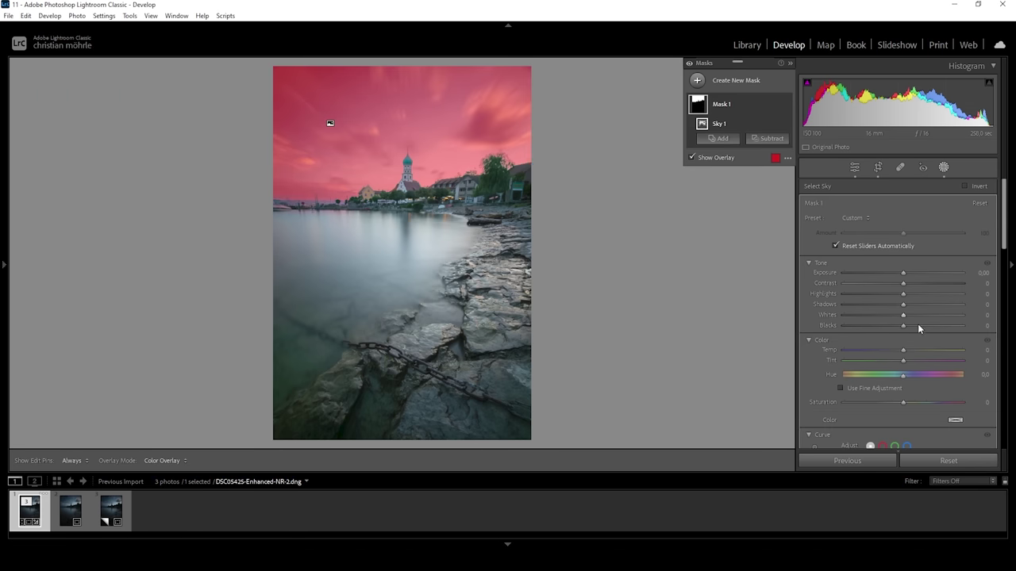
{"action": "left_click_drag", "start_coordinate": [909, 282], "coordinate": [911, 284]}
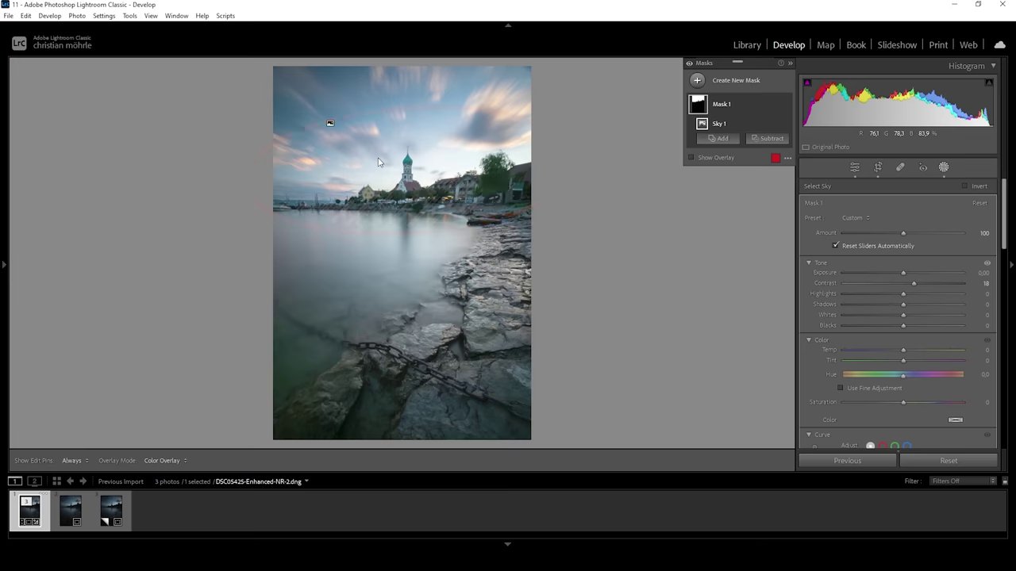
Step: Add a wide, slightly tilted radial gradient mask centred on the church, extending past both photo edges and covering the horizon and lower sky
{"action": "left_click", "coordinate": [696, 79]}
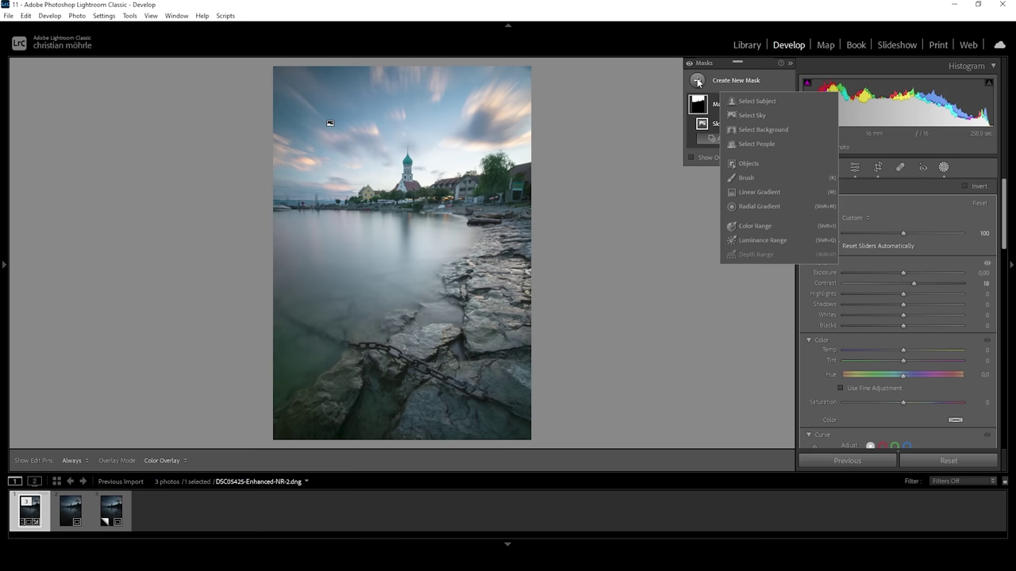
{"action": "left_click", "coordinate": [760, 206]}
{"action": "left_click_drag", "start_coordinate": [408, 169], "coordinate": [563, 216]}
{"action": "left_click", "coordinate": [575, 149]}
{"action": "left_click_drag", "start_coordinate": [413, 166], "coordinate": [426, 165]}
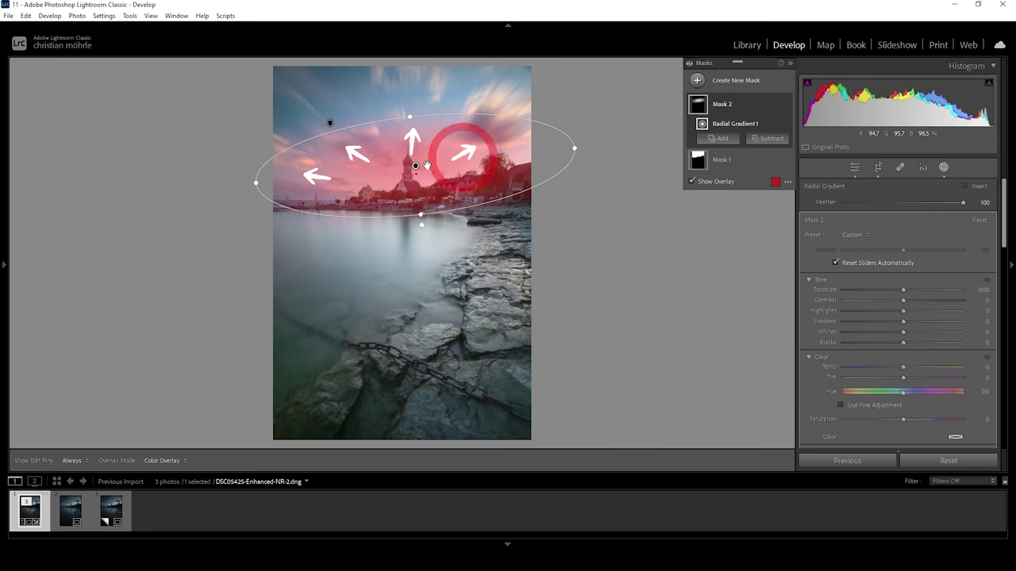
{"action": "left_click_drag", "start_coordinate": [256, 182], "coordinate": [236, 187]}
{"action": "left_click_drag", "start_coordinate": [398, 123], "coordinate": [408, 109]}
{"action": "left_click_drag", "start_coordinate": [422, 145], "coordinate": [425, 147]}
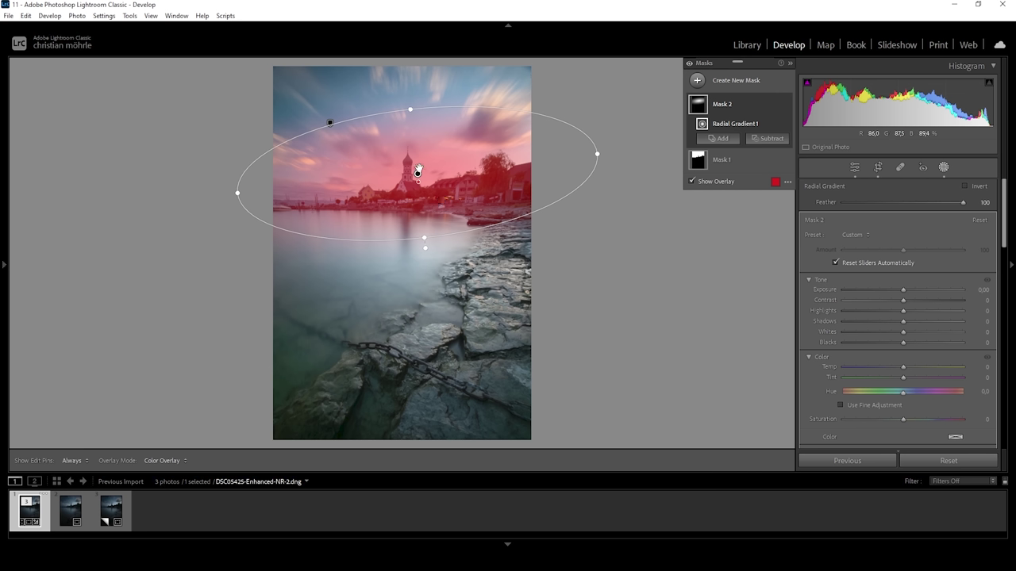
Step: Intersect the wide radial gradient mask with a sky selection
{"action": "mouse_move", "coordinate": [767, 105]}
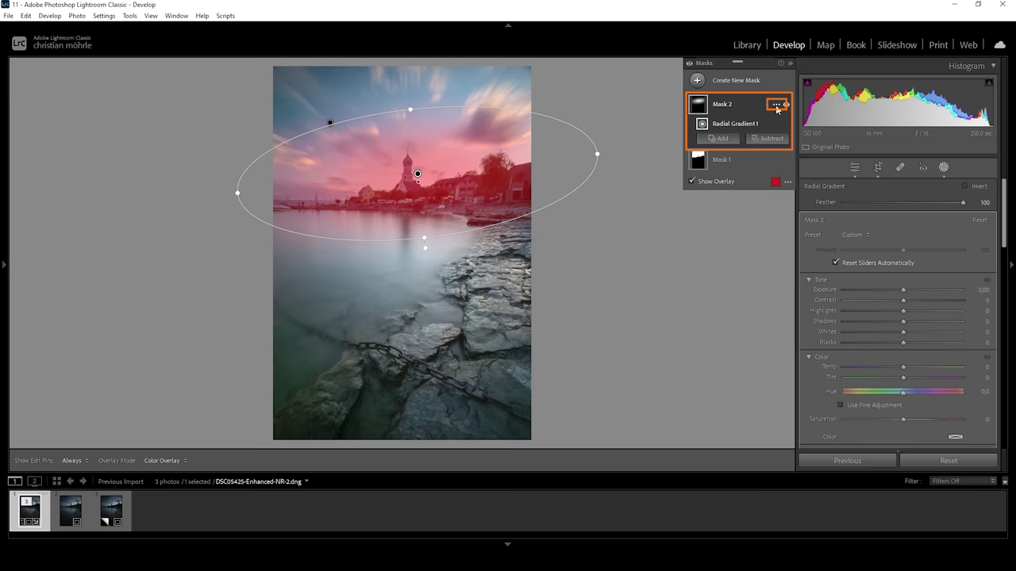
{"action": "left_click", "coordinate": [776, 105]}
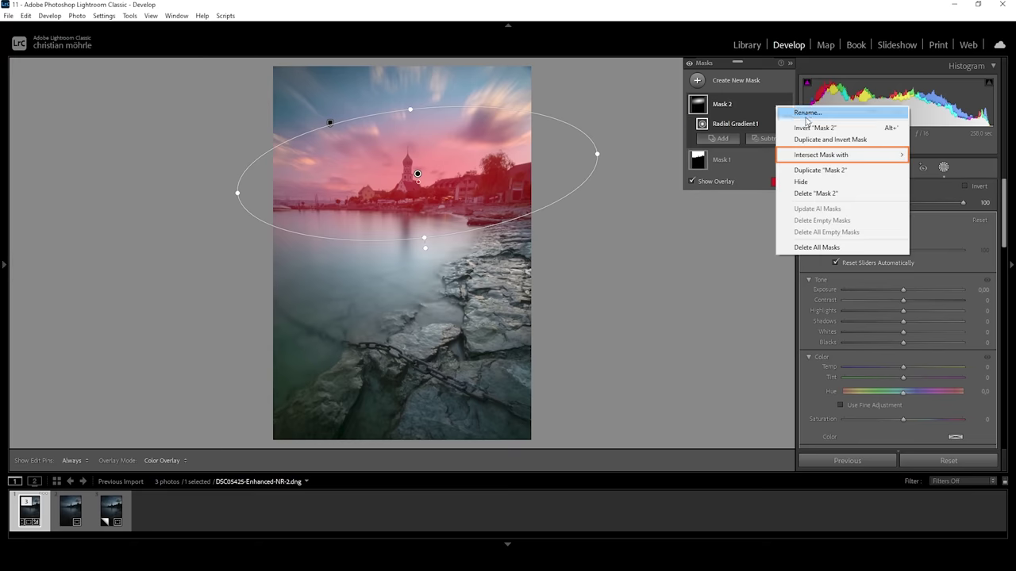
{"action": "mouse_move", "coordinate": [826, 158]}
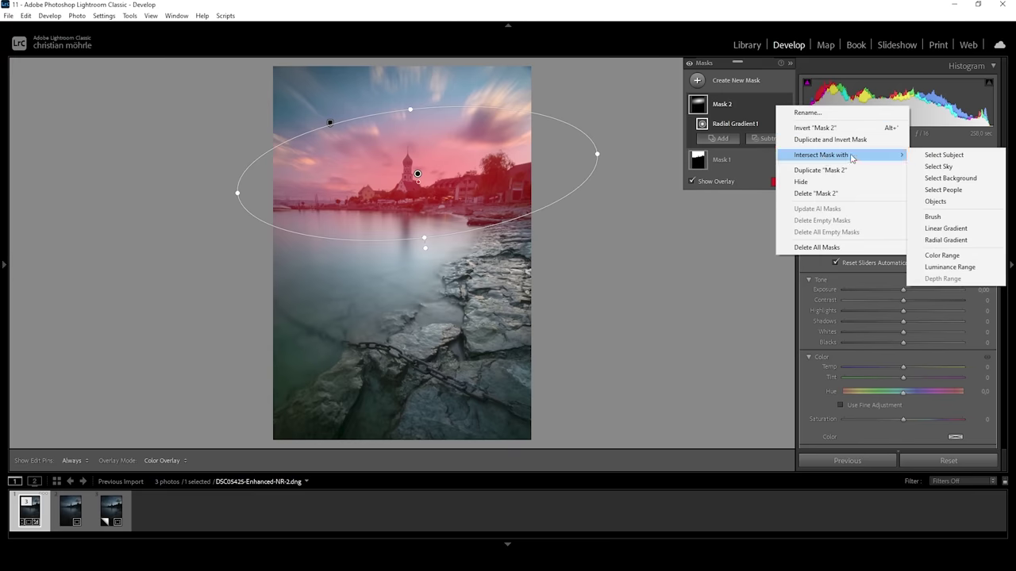
{"action": "left_click", "coordinate": [945, 167]}
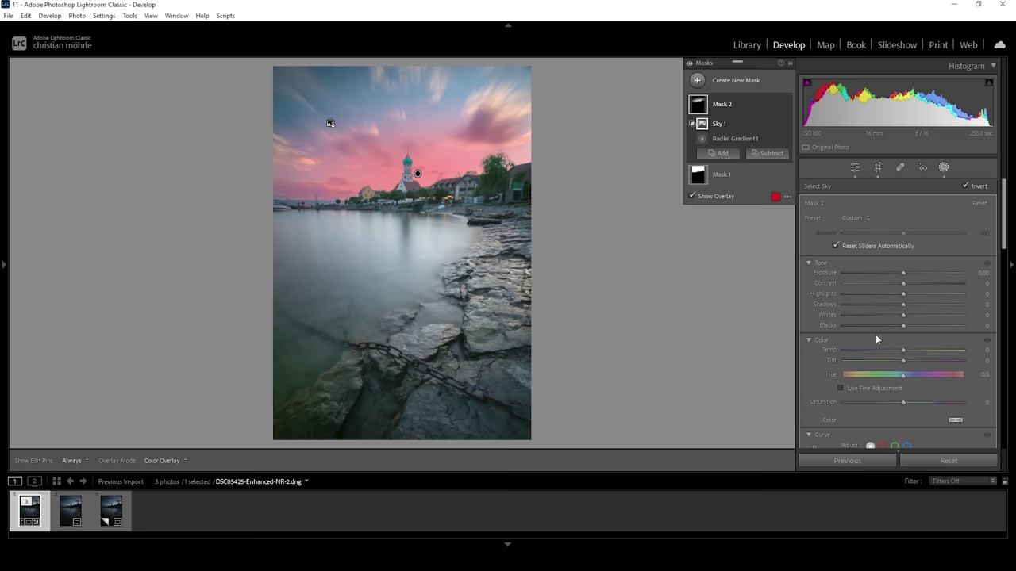
Step: Warm the masked lower sky with Temp 29, Tint 4 and a muted orange colour tint
{"action": "left_click_drag", "start_coordinate": [906, 349], "coordinate": [921, 349]}
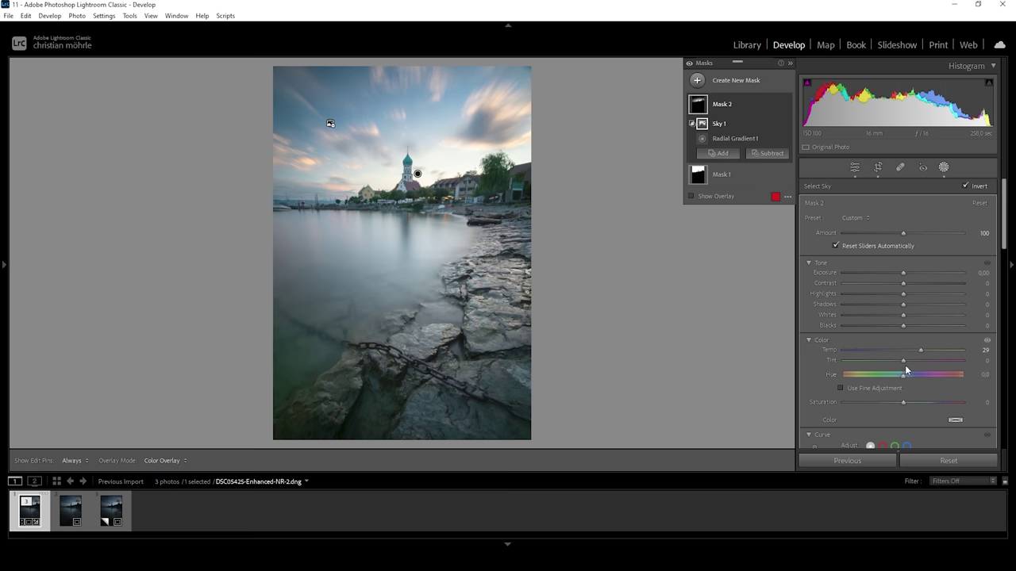
{"action": "left_click_drag", "start_coordinate": [904, 361], "coordinate": [907, 365]}
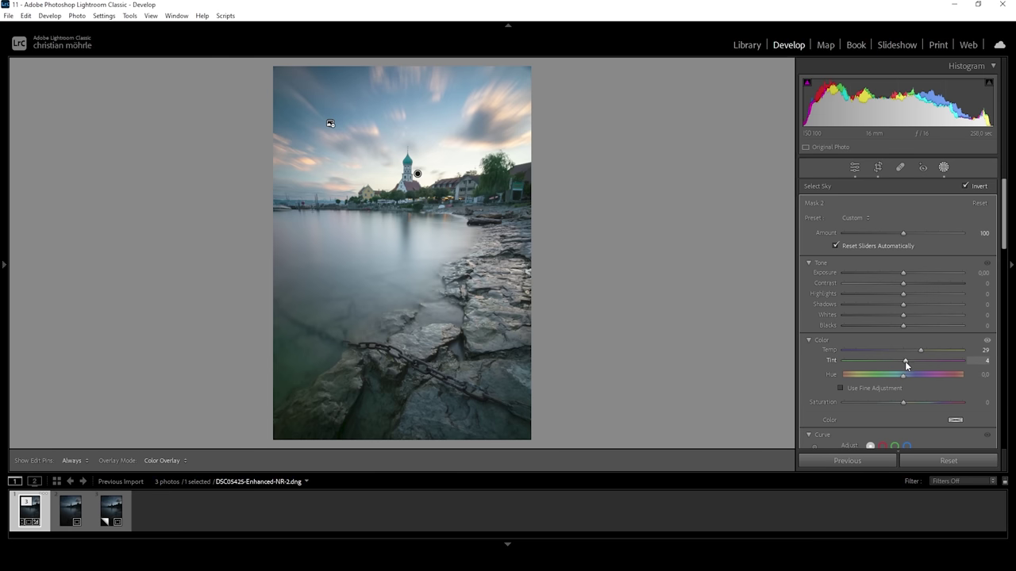
{"action": "left_click", "coordinate": [955, 421]}
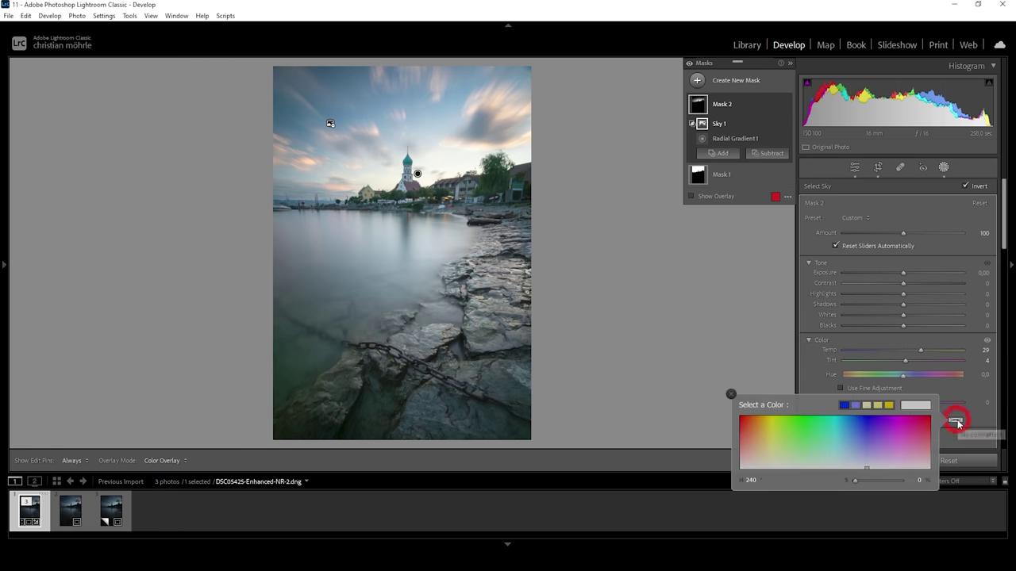
{"action": "left_click_drag", "start_coordinate": [753, 446], "coordinate": [755, 451]}
{"action": "left_click_drag", "start_coordinate": [870, 484], "coordinate": [882, 482]}
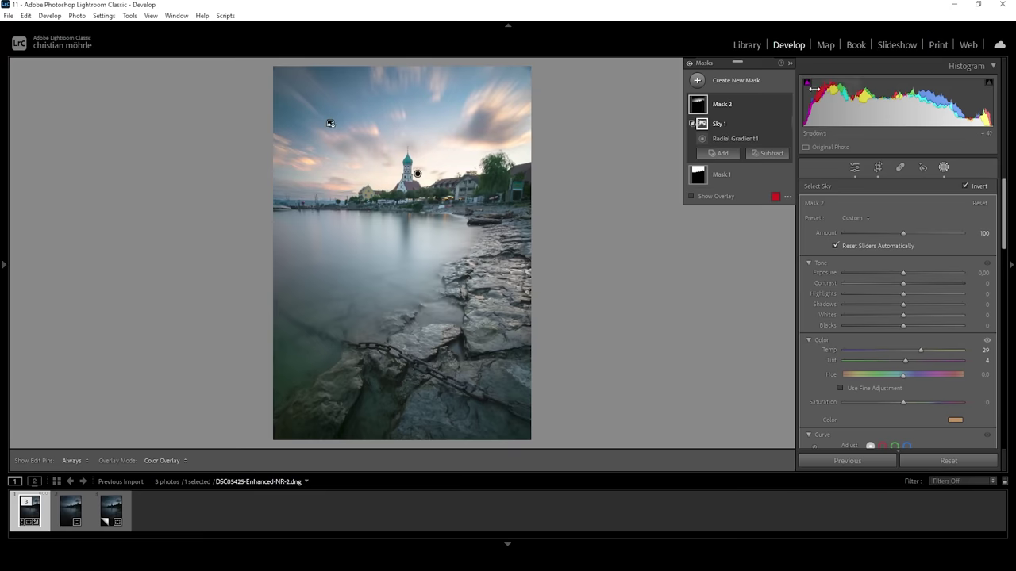
Step: Add a smaller radial gradient mask around the church and nearby houses, and intersect it with a sky selection
{"action": "left_click", "coordinate": [697, 82]}
{"action": "left_click", "coordinate": [760, 208]}
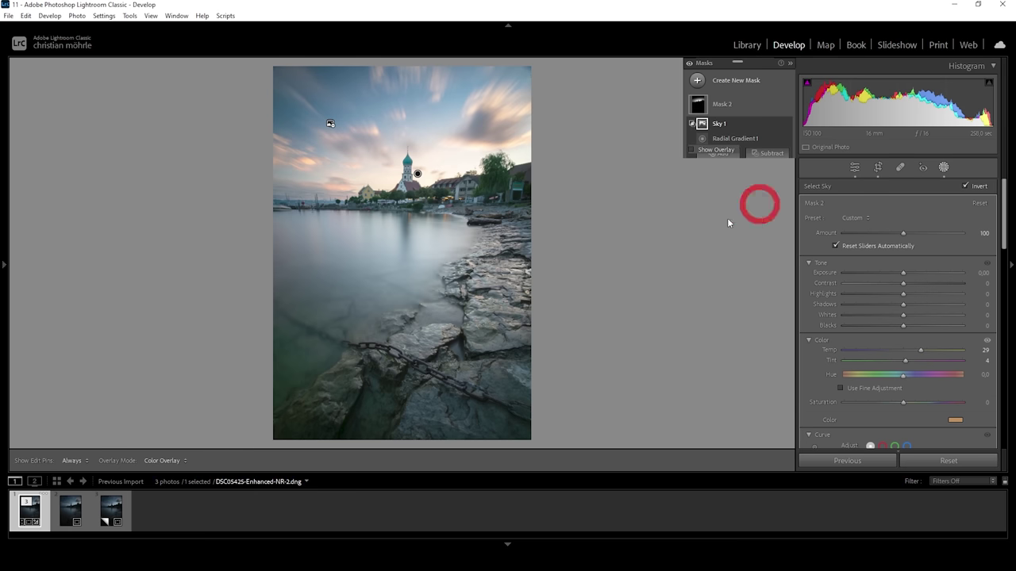
{"action": "left_click_drag", "start_coordinate": [431, 181], "coordinate": [501, 206]}
{"action": "left_click_drag", "start_coordinate": [510, 170], "coordinate": [470, 176]}
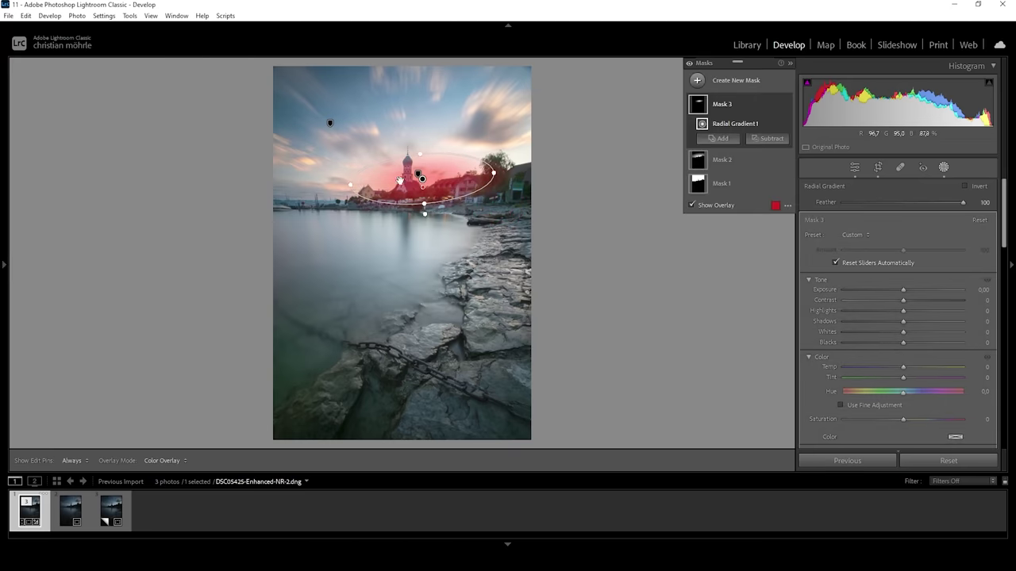
{"action": "right_click", "coordinate": [777, 108]}
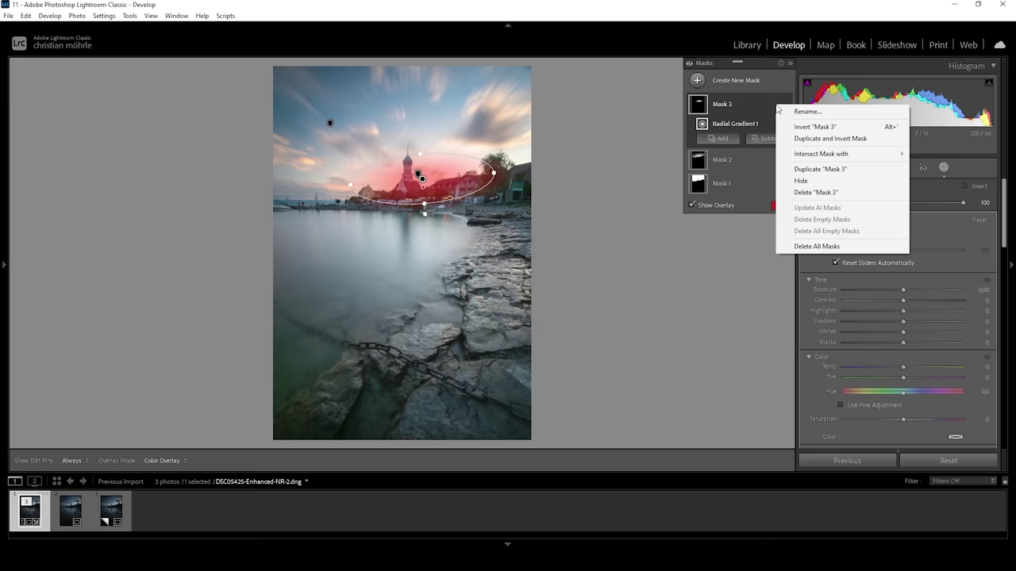
{"action": "mouse_move", "coordinate": [810, 154]}
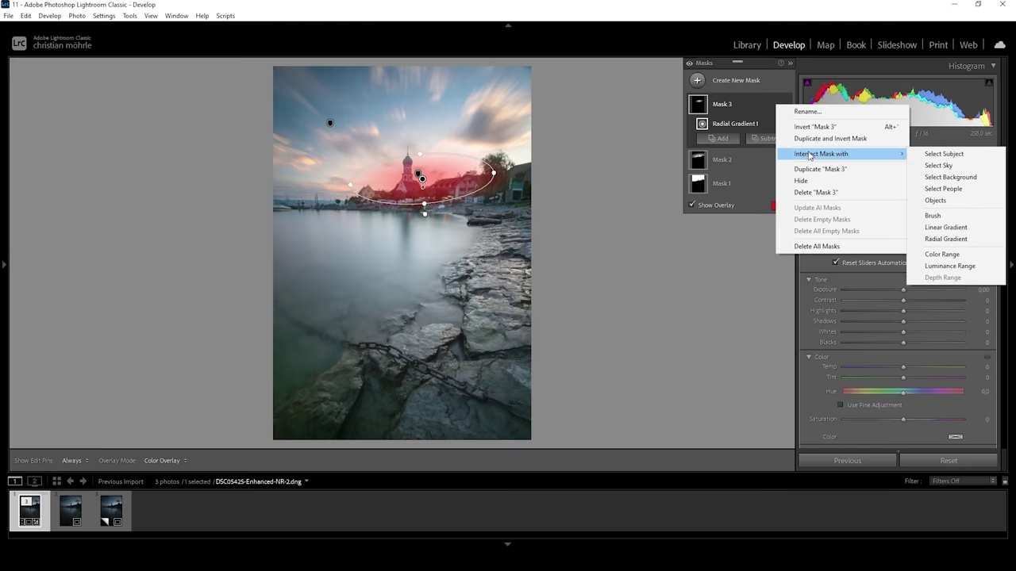
{"action": "left_click", "coordinate": [938, 167]}
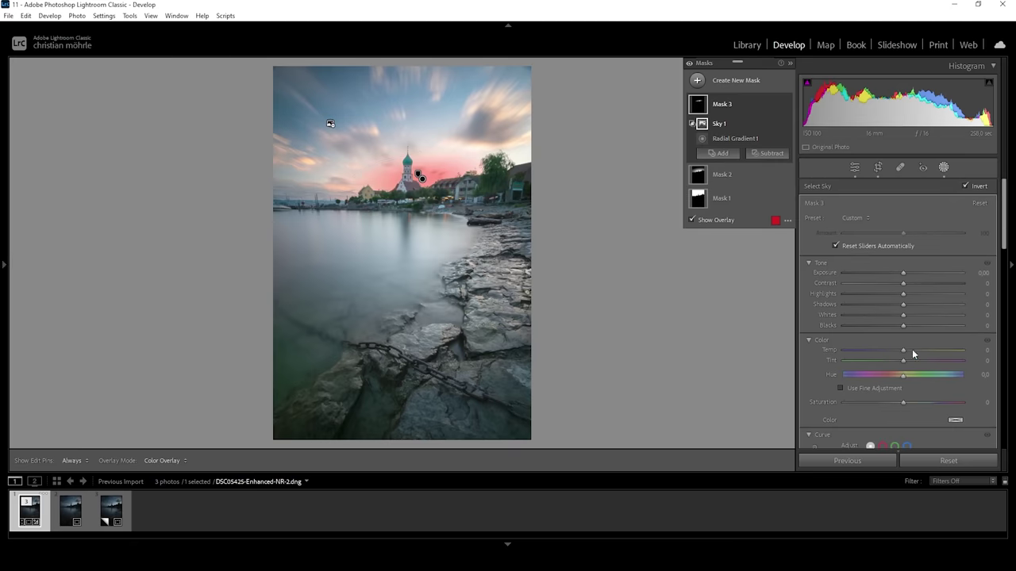
Step: Give the small glow mask Temp 22, Saturation 21 and an orange tint with hue 39 and saturation 75%
{"action": "left_click_drag", "start_coordinate": [903, 350], "coordinate": [917, 350]}
{"action": "left_click_drag", "start_coordinate": [902, 403], "coordinate": [915, 402]}
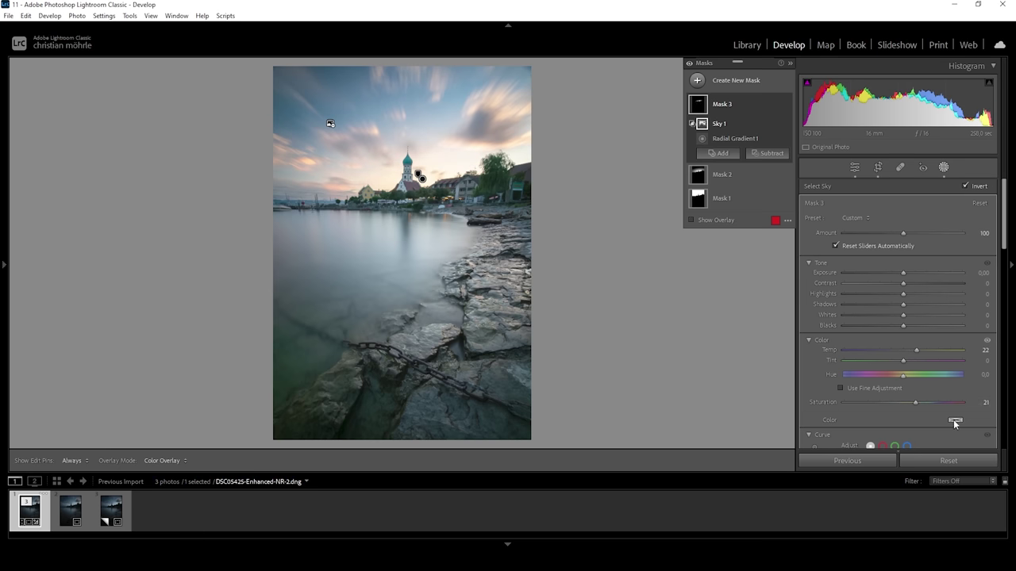
{"action": "left_click", "coordinate": [954, 421]}
{"action": "mouse_move", "coordinate": [765, 446]}
{"action": "left_mouse_down"}
{"action": "mouse_move", "coordinate": [768, 426]}
{"action": "mouse_move", "coordinate": [759, 429]}
{"action": "left_mouse_up"}
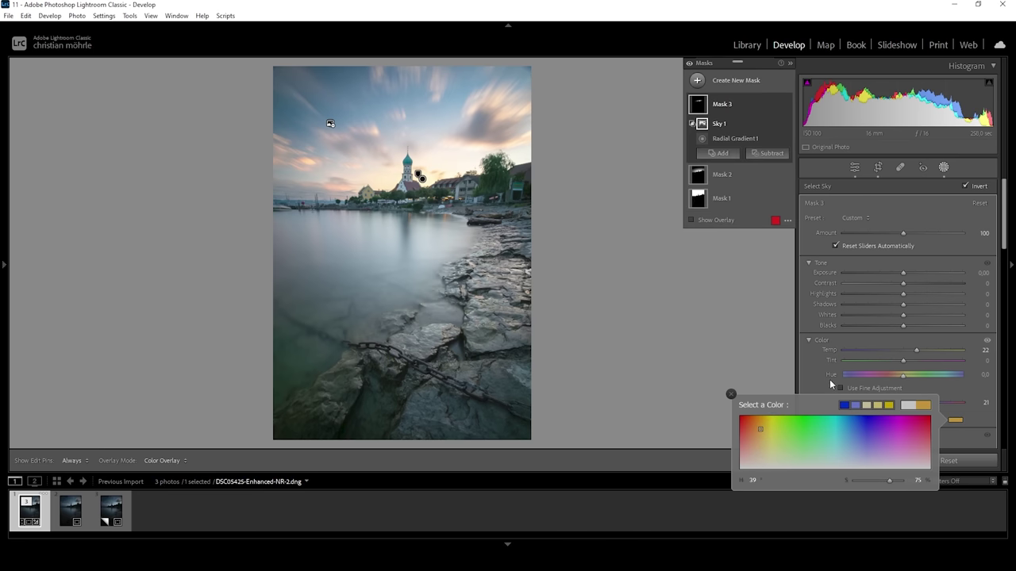
{"action": "left_click", "coordinate": [731, 394]}
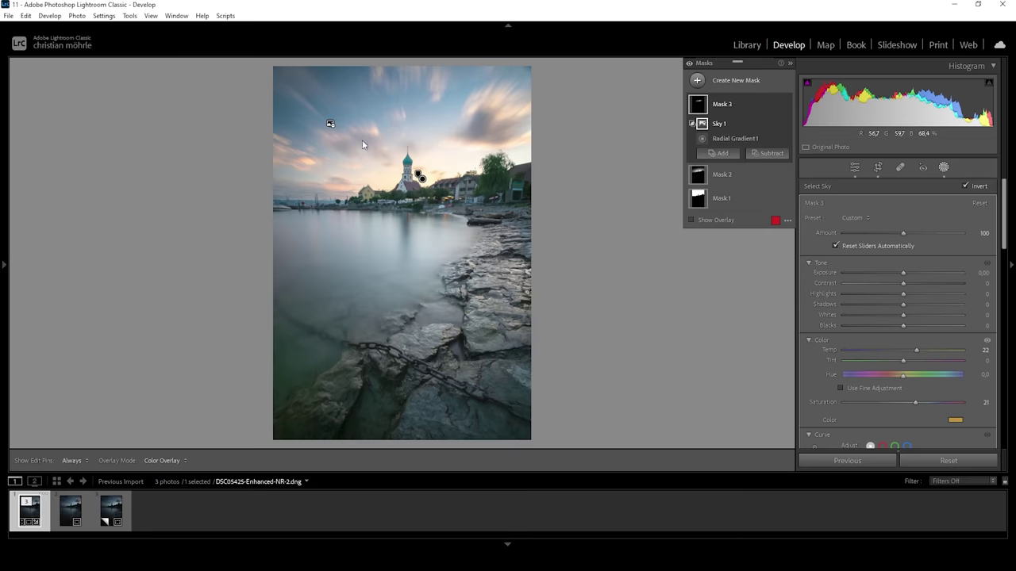
Step: Add a color range mask sampled from the blue upper sky and set its Refine to 31
{"action": "left_click", "coordinate": [698, 81]}
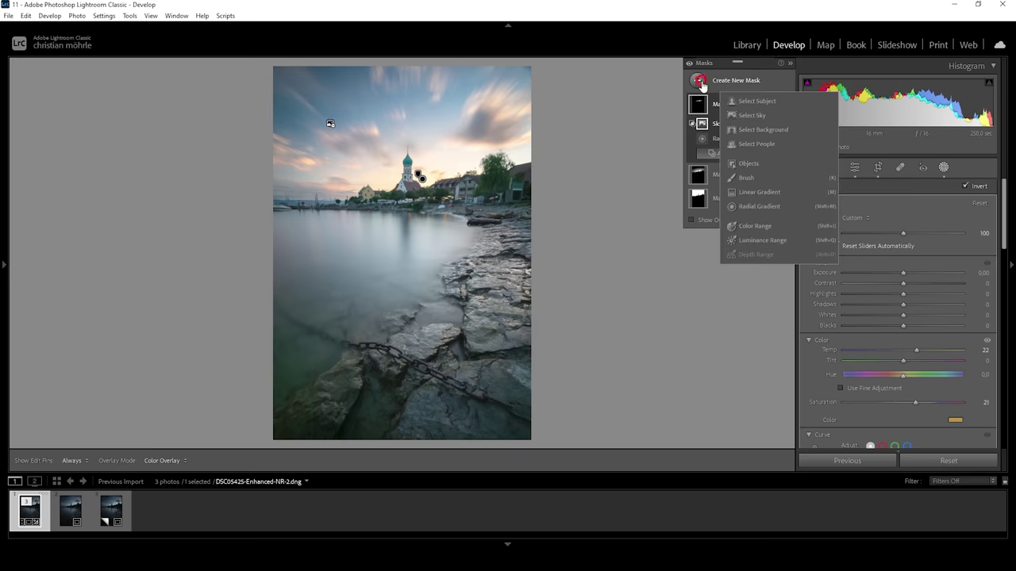
{"action": "left_click", "coordinate": [756, 227]}
{"action": "left_click", "coordinate": [354, 83]}
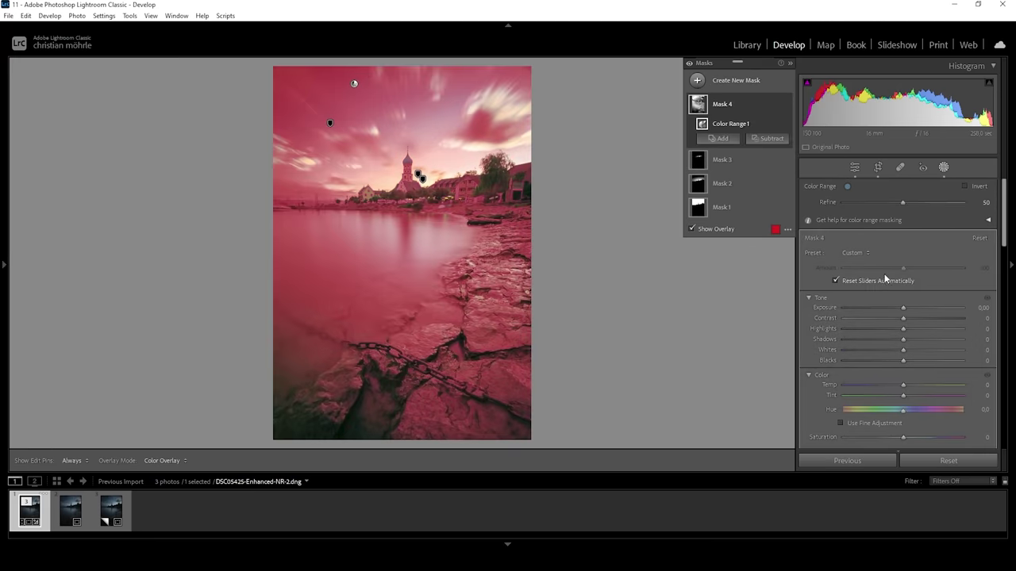
{"action": "left_click_drag", "start_coordinate": [902, 204], "coordinate": [878, 200]}
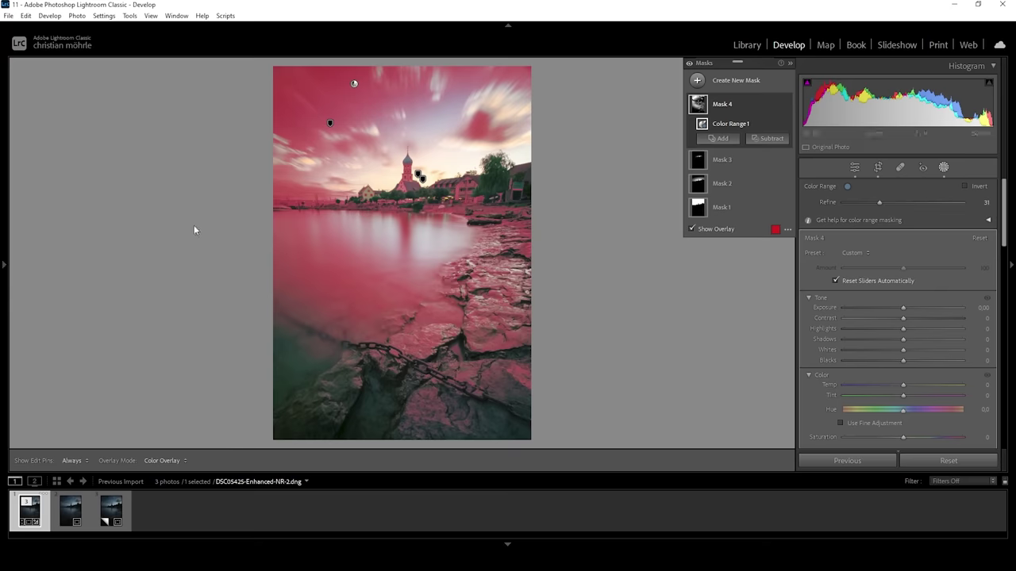
Step: Intersect the blue color range mask with a linear gradient from the photo's top edge to the shoreline, and set Exposure to -0.50
{"action": "right_click", "coordinate": [776, 108]}
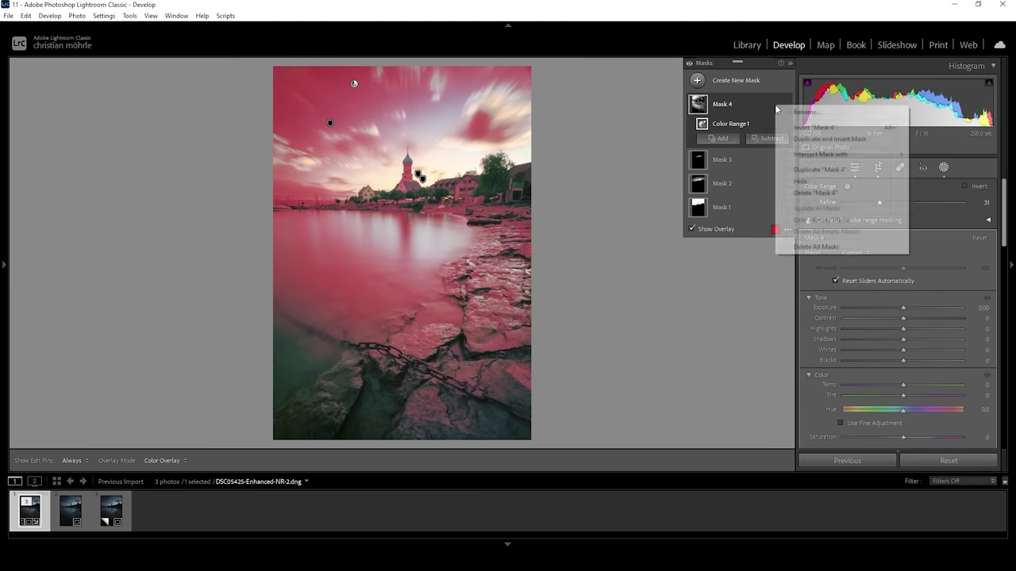
{"action": "mouse_move", "coordinate": [796, 161]}
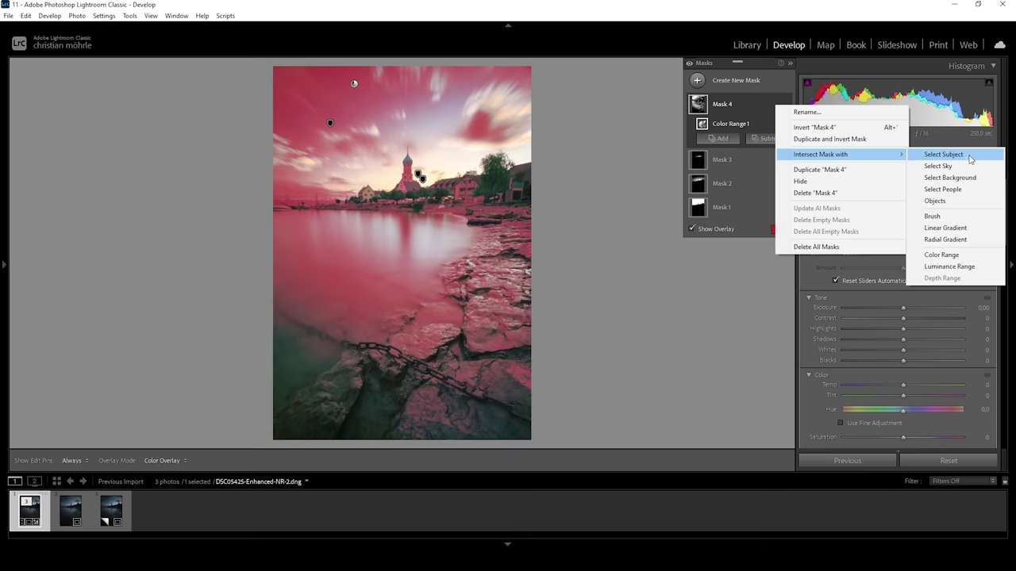
{"action": "left_click", "coordinate": [952, 232]}
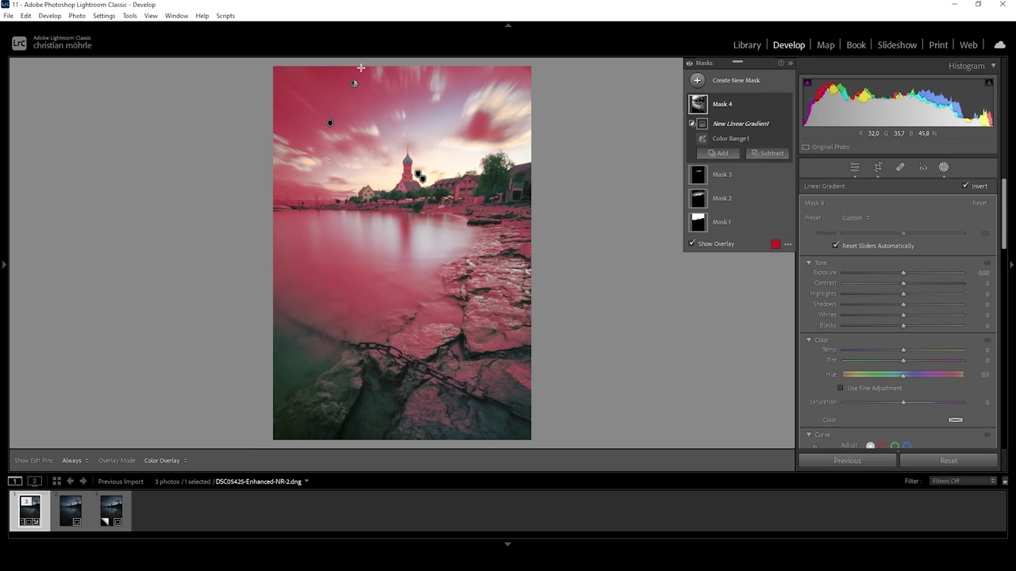
{"action": "left_click_drag", "start_coordinate": [361, 68], "coordinate": [382, 195]}
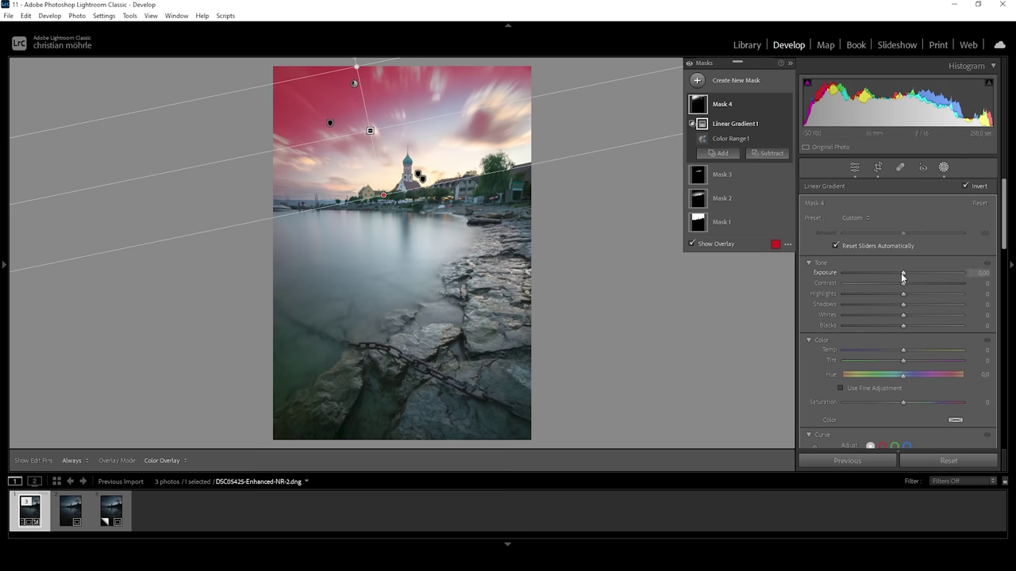
{"action": "left_click_drag", "start_coordinate": [901, 273], "coordinate": [892, 271]}
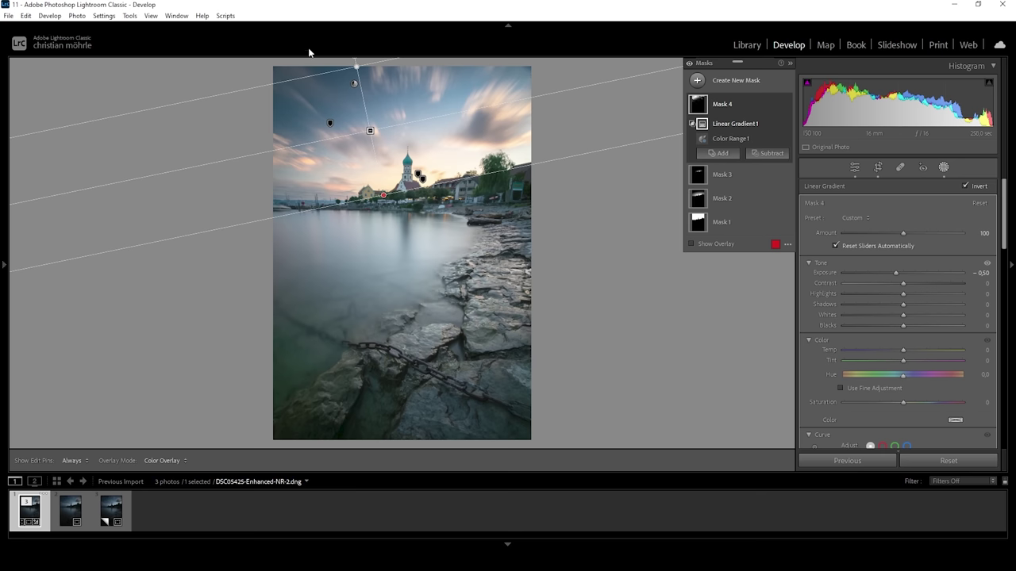
Step: Add a wide, flat radial gradient mask over the church, the houses beside it and the large tree
{"action": "left_click", "coordinate": [696, 81]}
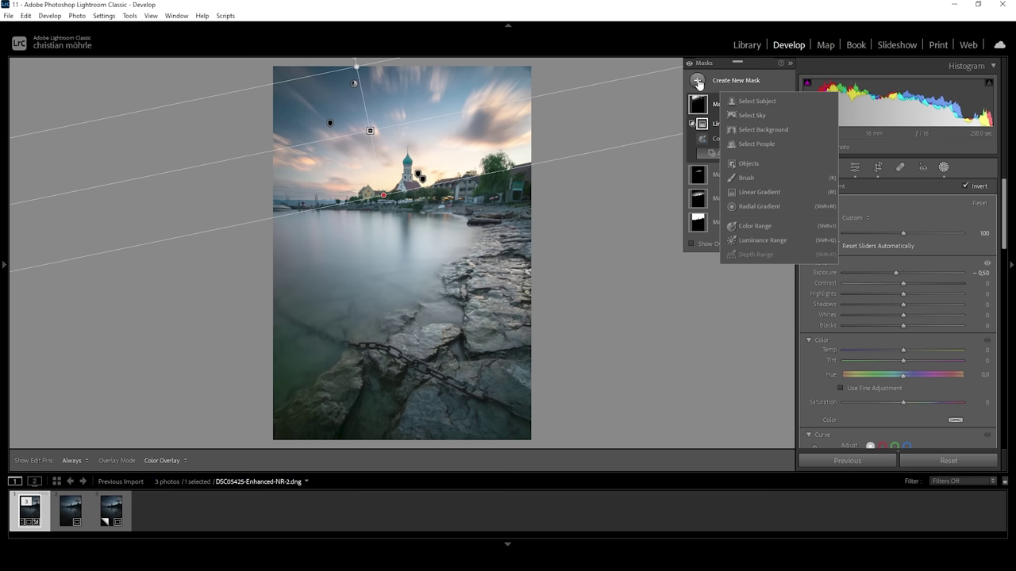
{"action": "left_click", "coordinate": [769, 206]}
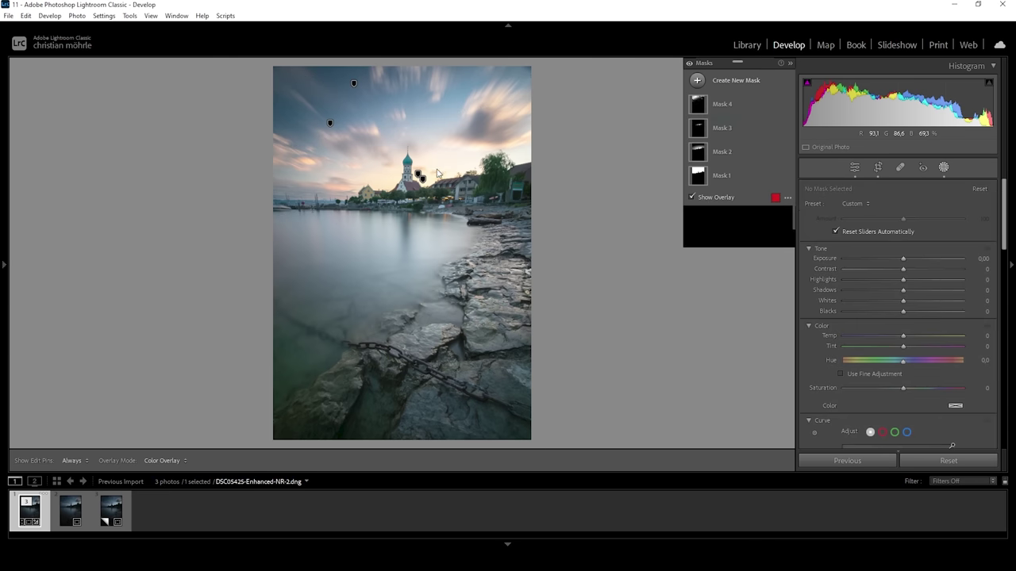
{"action": "left_click_drag", "start_coordinate": [435, 173], "coordinate": [505, 172]}
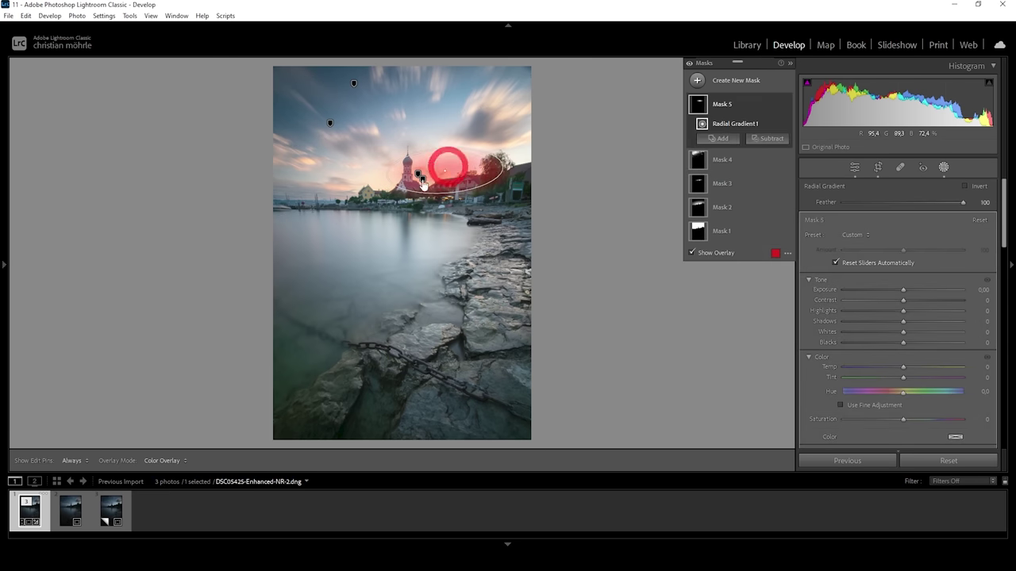
{"action": "left_click_drag", "start_coordinate": [445, 172], "coordinate": [445, 173]}
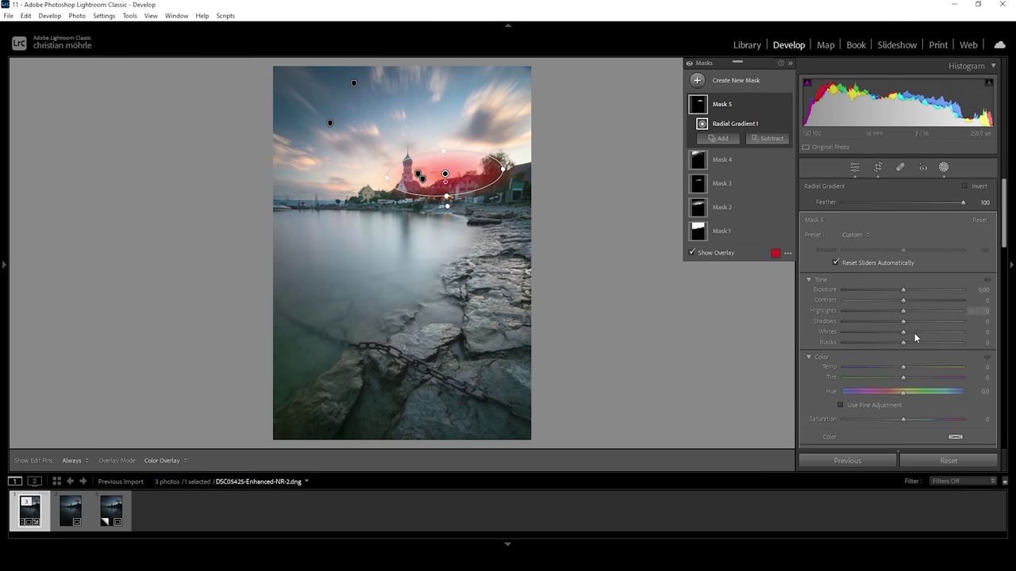
Step: Soften the village radial mask with Blacks 40 and Dehaze -28
{"action": "left_click_drag", "start_coordinate": [903, 343], "coordinate": [913, 343]}
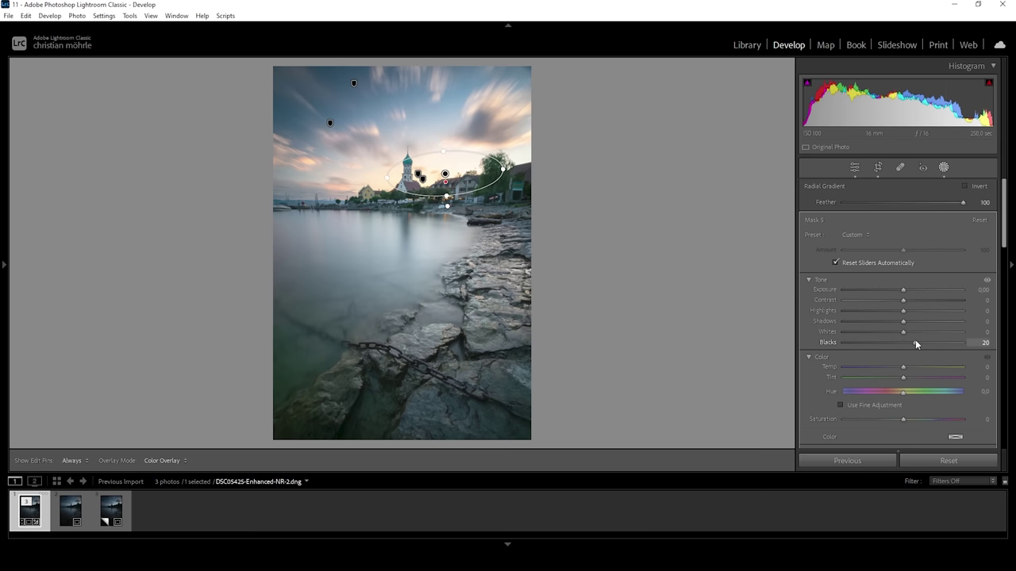
{"action": "left_click_drag", "start_coordinate": [915, 343], "coordinate": [921, 345]}
{"action": "scroll", "coordinate": [920, 350], "scroll_direction": "down", "scroll_amount": 5}
{"action": "scroll", "coordinate": [937, 321], "scroll_direction": "down", "scroll_amount": 3}
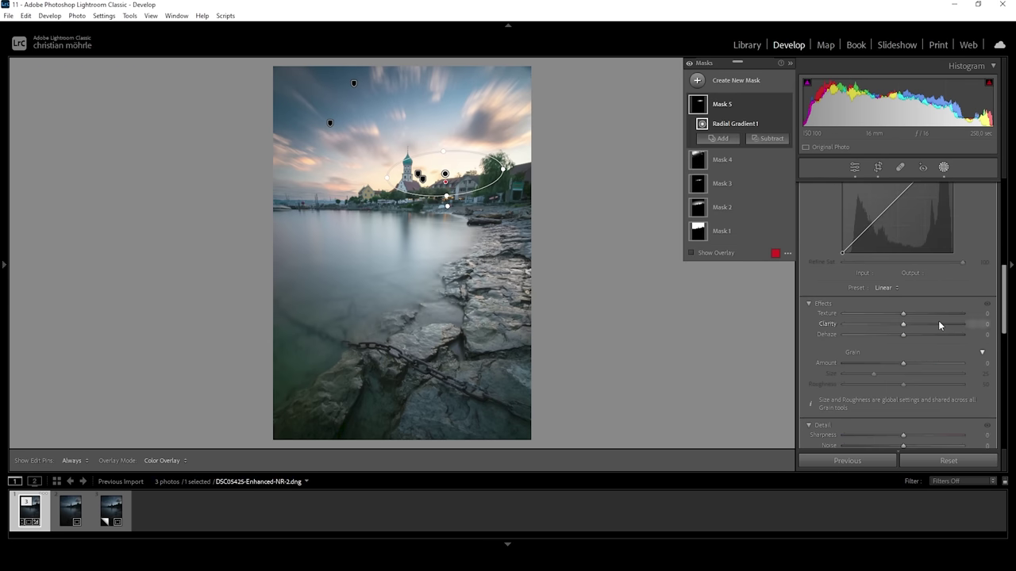
{"action": "left_click_drag", "start_coordinate": [903, 334], "coordinate": [887, 339]}
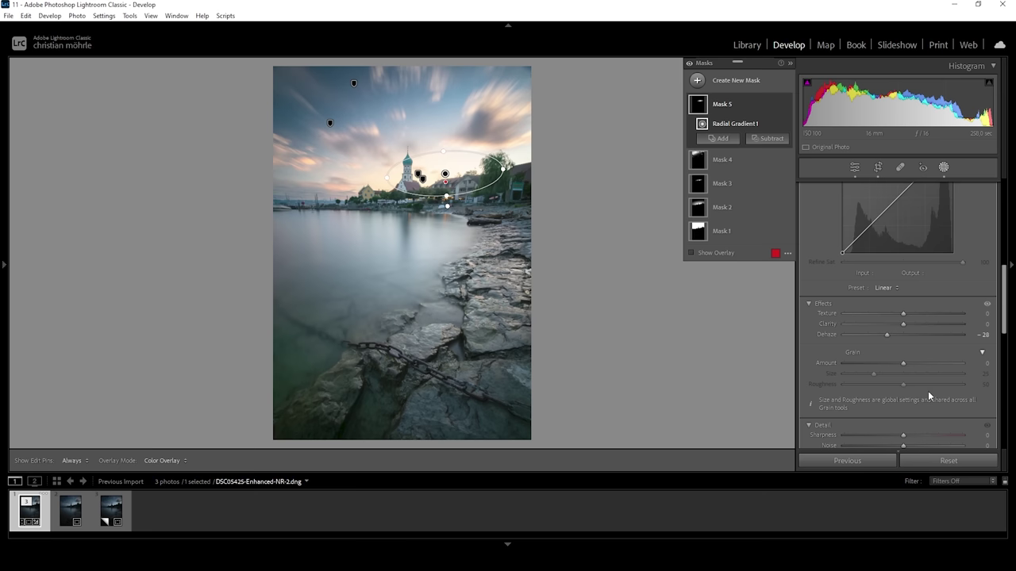
Step: Give the village radial mask an orange color tint with hue 35 and saturation 97%
{"action": "scroll", "coordinate": [933, 385], "scroll_direction": "up", "scroll_amount": 3}
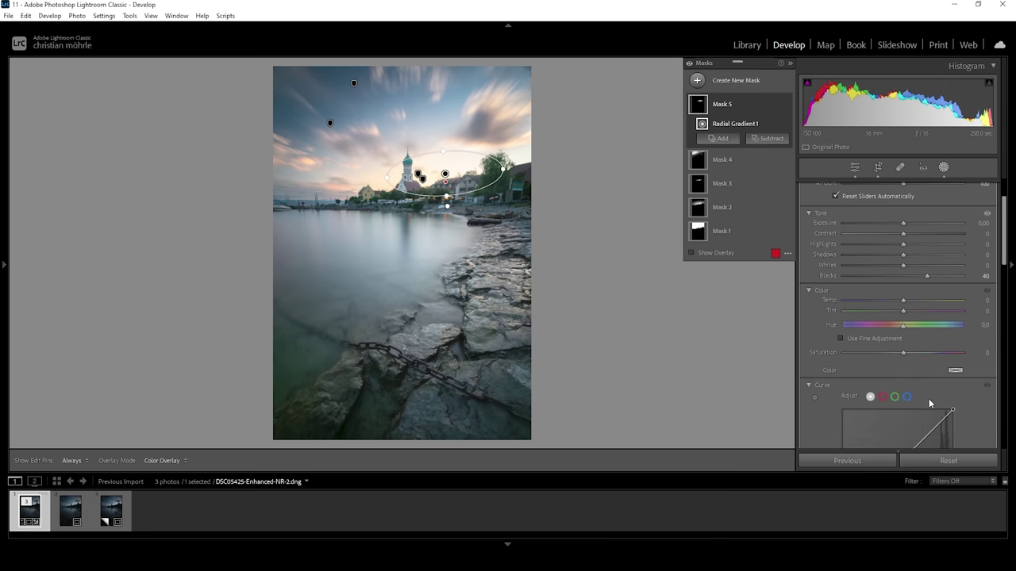
{"action": "left_click", "coordinate": [954, 370]}
{"action": "left_click_drag", "start_coordinate": [761, 399], "coordinate": [758, 368]}
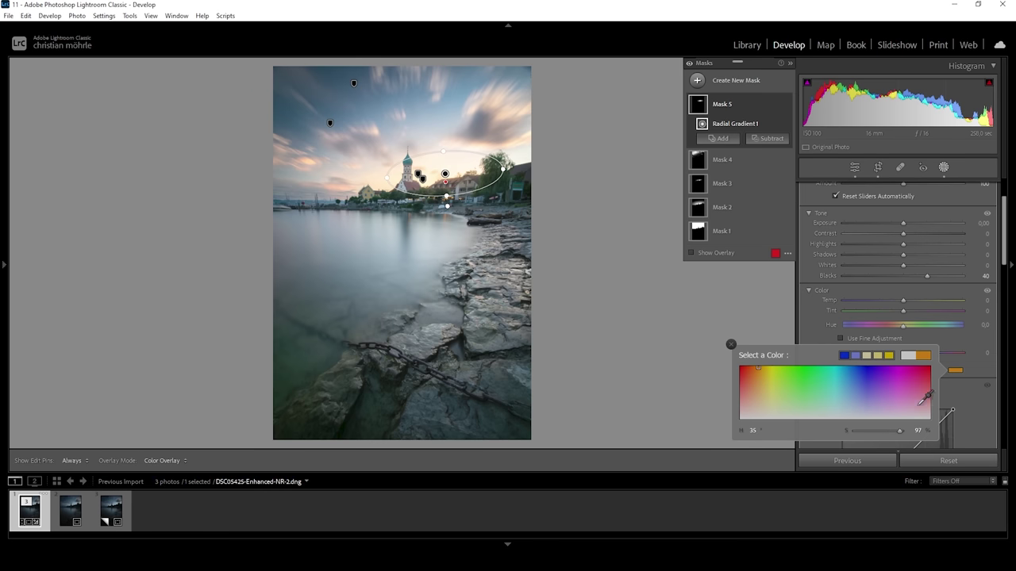
{"action": "left_click", "coordinate": [764, 325]}
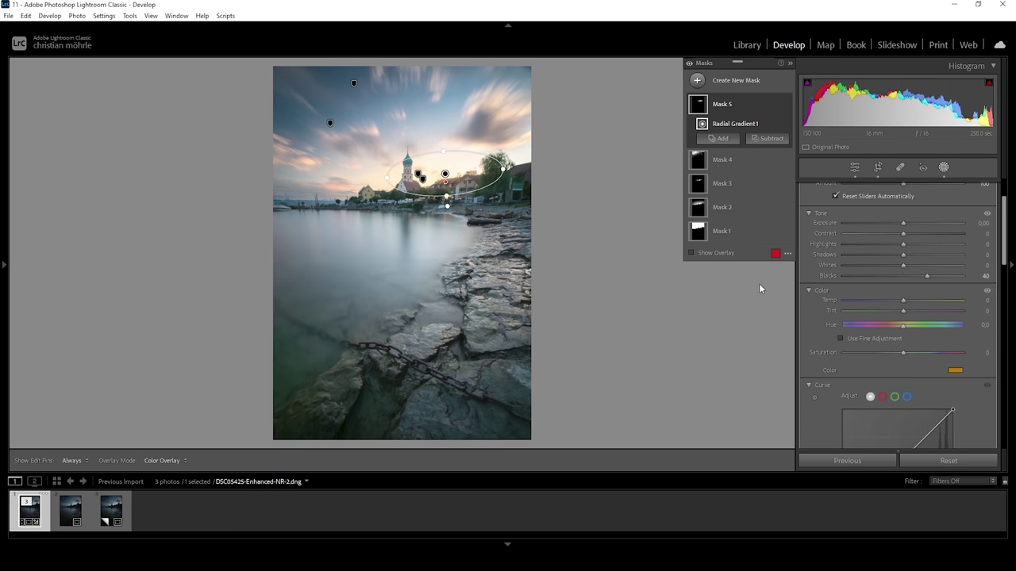
Step: Add a large tilted radial gradient mask centred over the chain and foreground rocks
{"action": "left_click", "coordinate": [698, 80]}
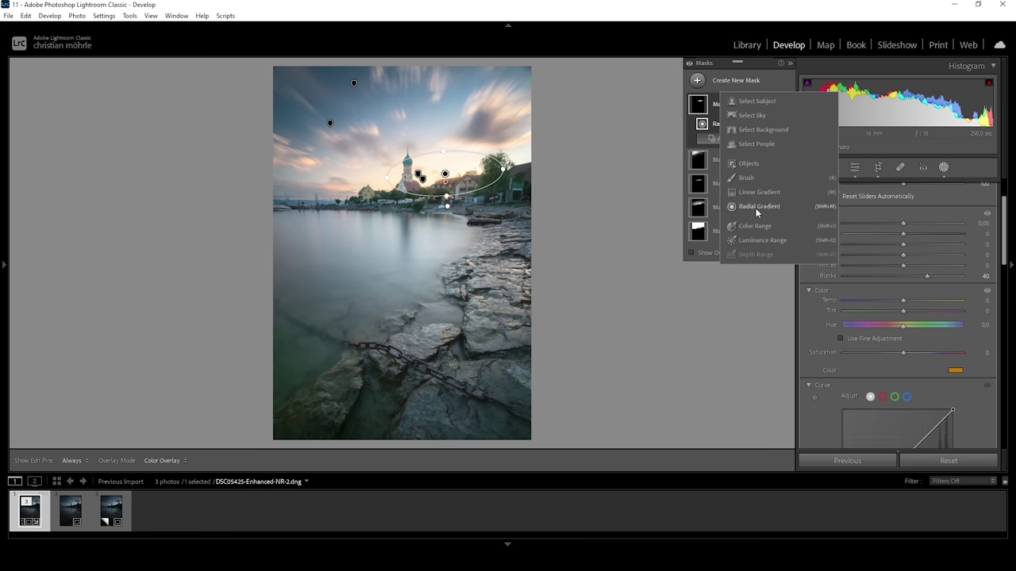
{"action": "left_click", "coordinate": [754, 207]}
{"action": "left_click_drag", "start_coordinate": [389, 343], "coordinate": [500, 401]}
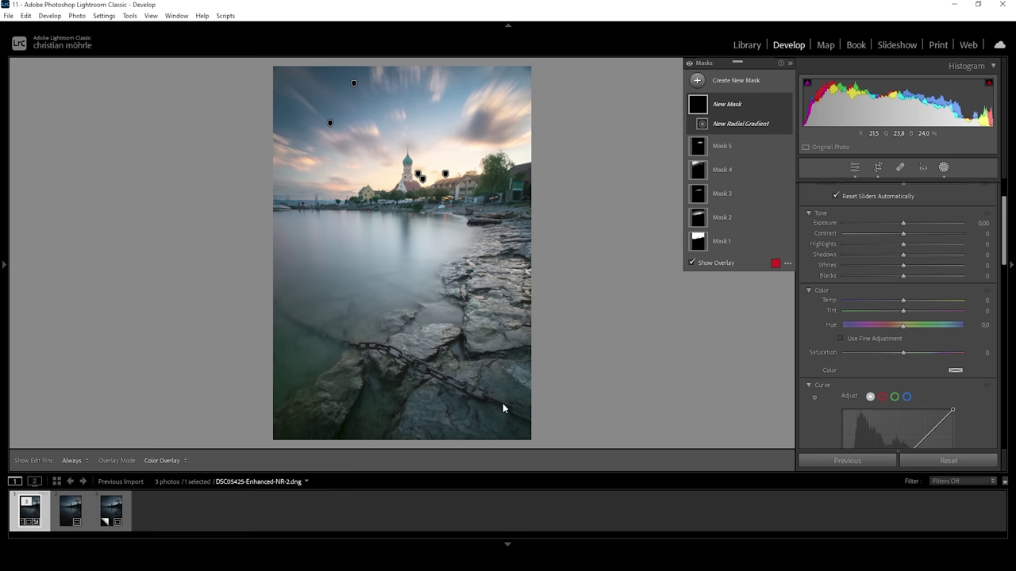
{"action": "left_click_drag", "start_coordinate": [508, 343], "coordinate": [508, 340]}
{"action": "left_click_drag", "start_coordinate": [390, 344], "coordinate": [413, 362]}
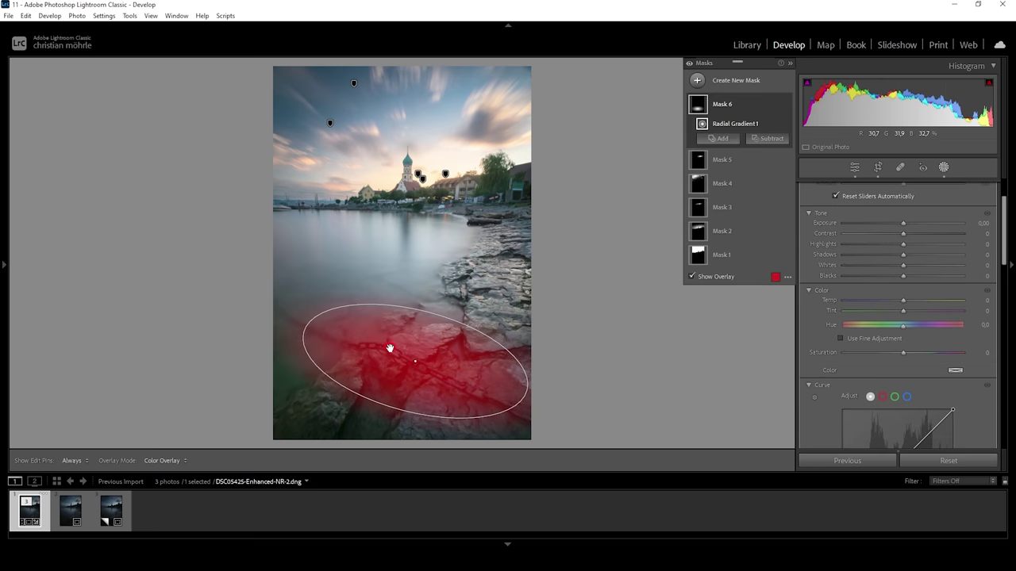
Step: Bring out the masked chain and rocks with Shadows 16 and Clarity 11
{"action": "left_click", "coordinate": [914, 256]}
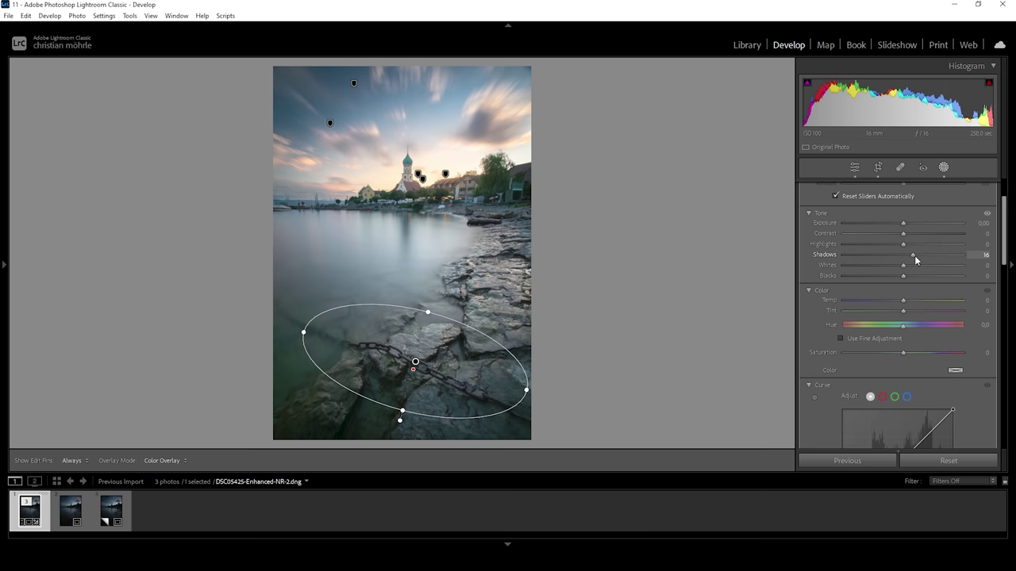
{"action": "scroll", "coordinate": [921, 345], "scroll_direction": "down", "scroll_amount": 6}
{"action": "mouse_move", "coordinate": [903, 329]}
{"action": "left_mouse_down"}
{"action": "mouse_move", "coordinate": [918, 328]}
{"action": "mouse_move", "coordinate": [909, 325]}
{"action": "left_mouse_up"}
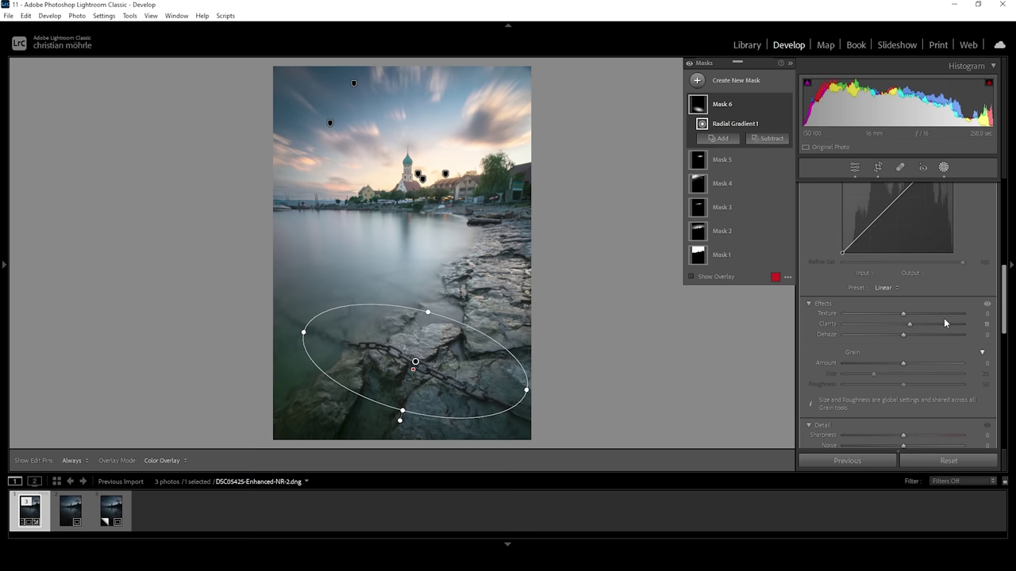
Step: Add a tilted linear gradient mask rising from the foreground rocks into the water, and set its Saturation to -55
{"action": "left_click", "coordinate": [703, 81]}
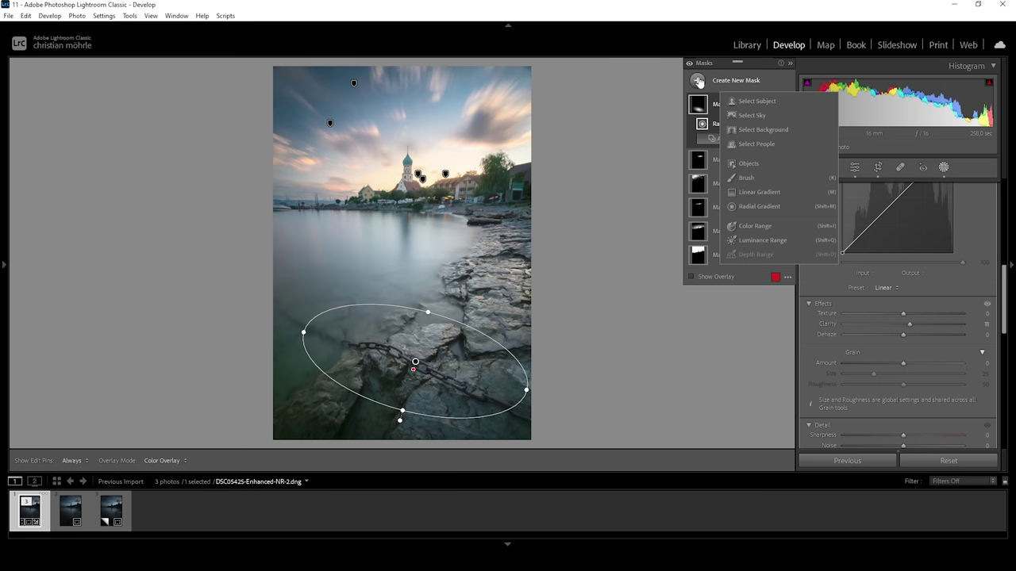
{"action": "left_click", "coordinate": [750, 192]}
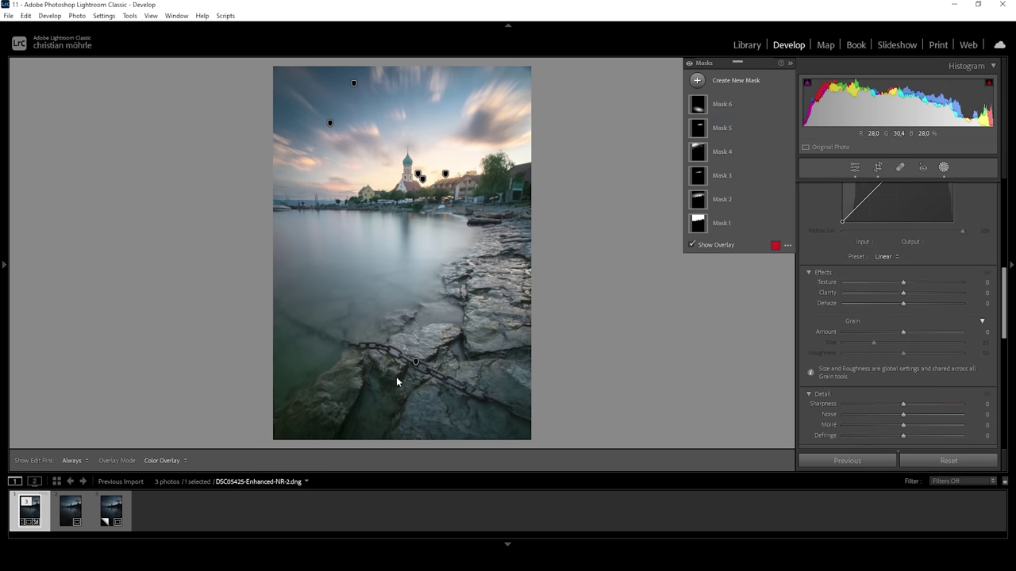
{"action": "left_click_drag", "start_coordinate": [387, 356], "coordinate": [418, 245]}
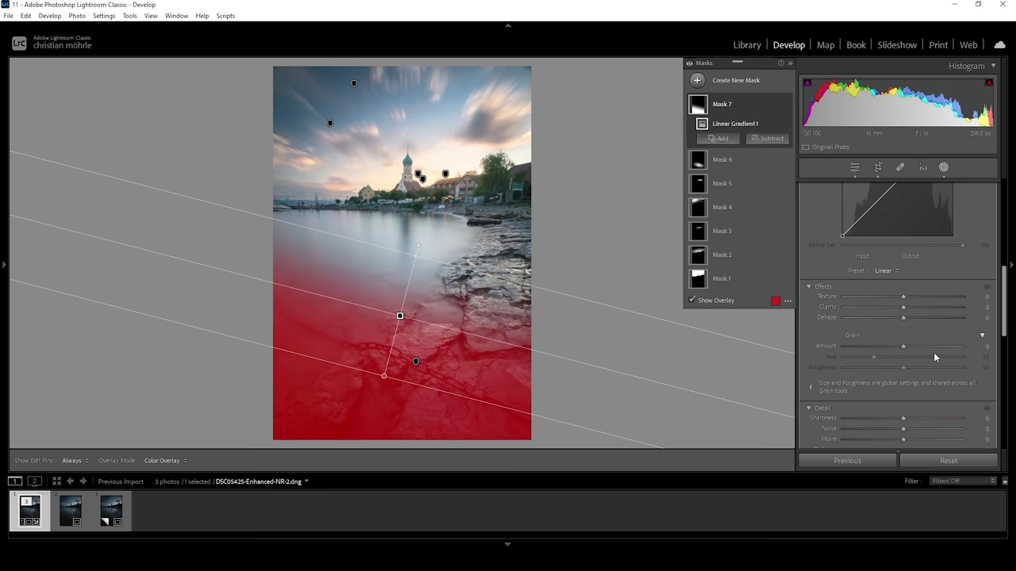
{"action": "scroll", "coordinate": [938, 387], "scroll_direction": "up", "scroll_amount": 5}
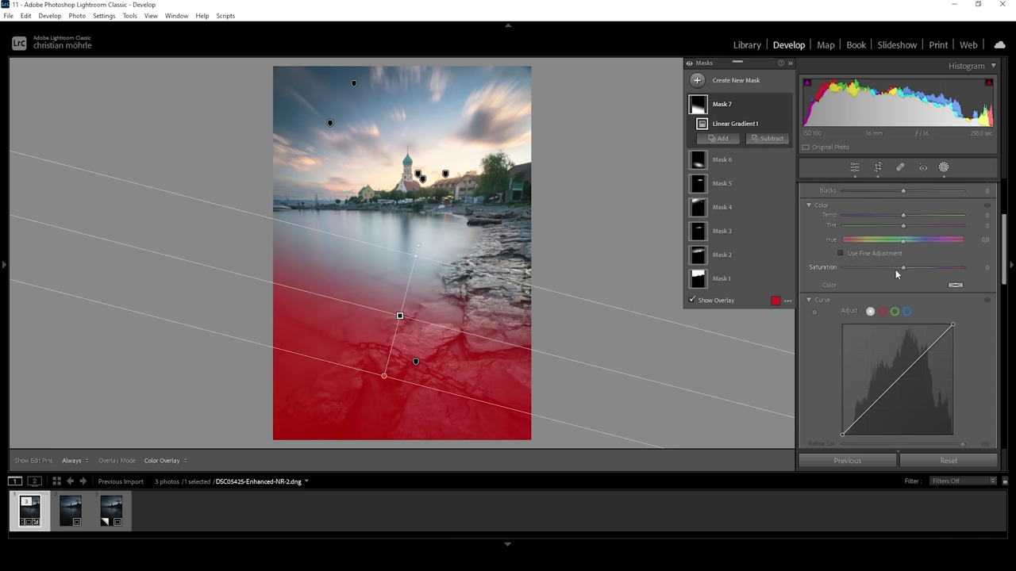
{"action": "left_click_drag", "start_coordinate": [902, 267], "coordinate": [869, 268]}
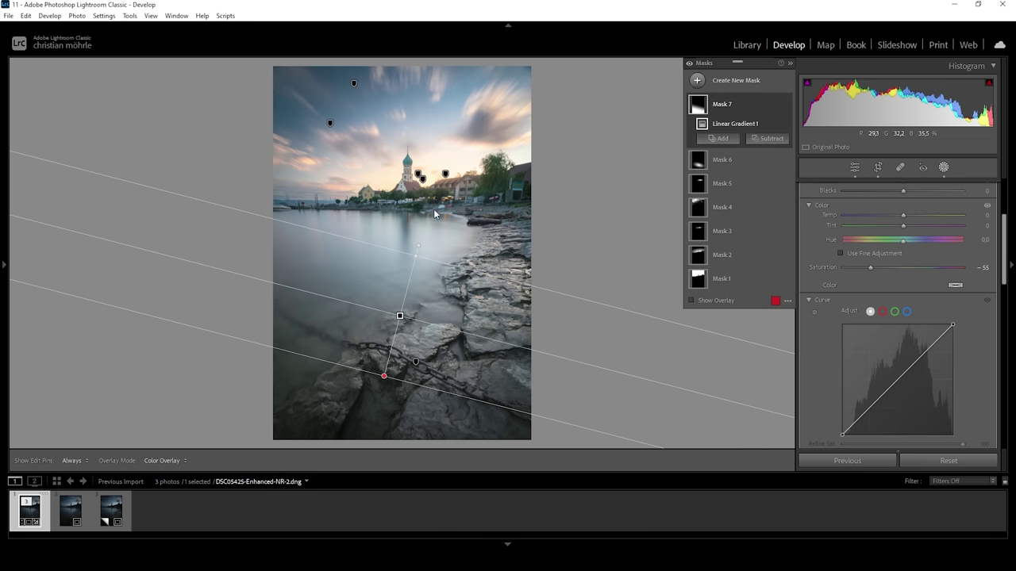
Step: Add a linear gradient mask over the sky and village, and subtract a second linear gradient running down from the upper sky
{"action": "left_click", "coordinate": [698, 81]}
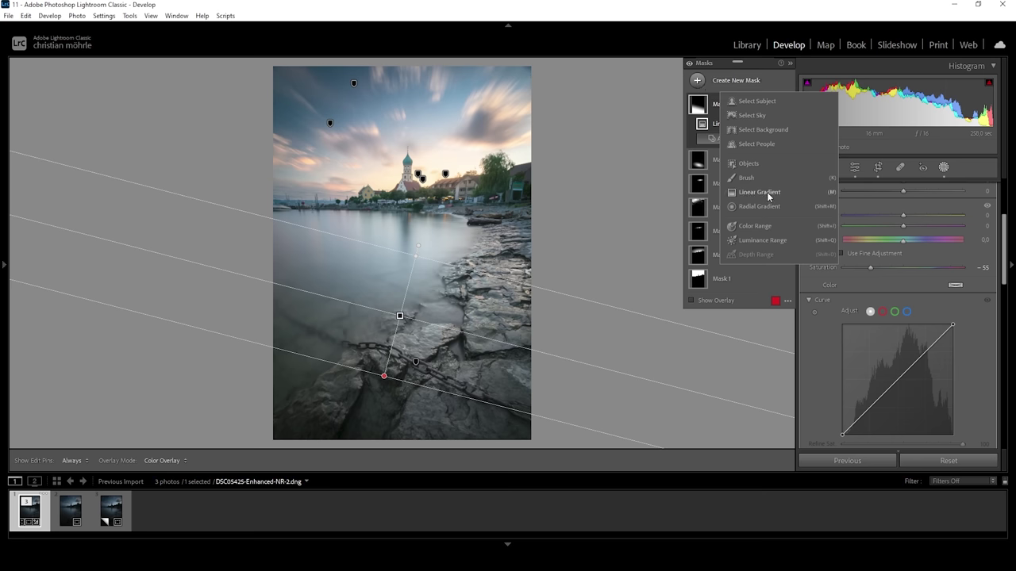
{"action": "left_click", "coordinate": [760, 192]}
{"action": "left_click_drag", "start_coordinate": [388, 158], "coordinate": [394, 240]}
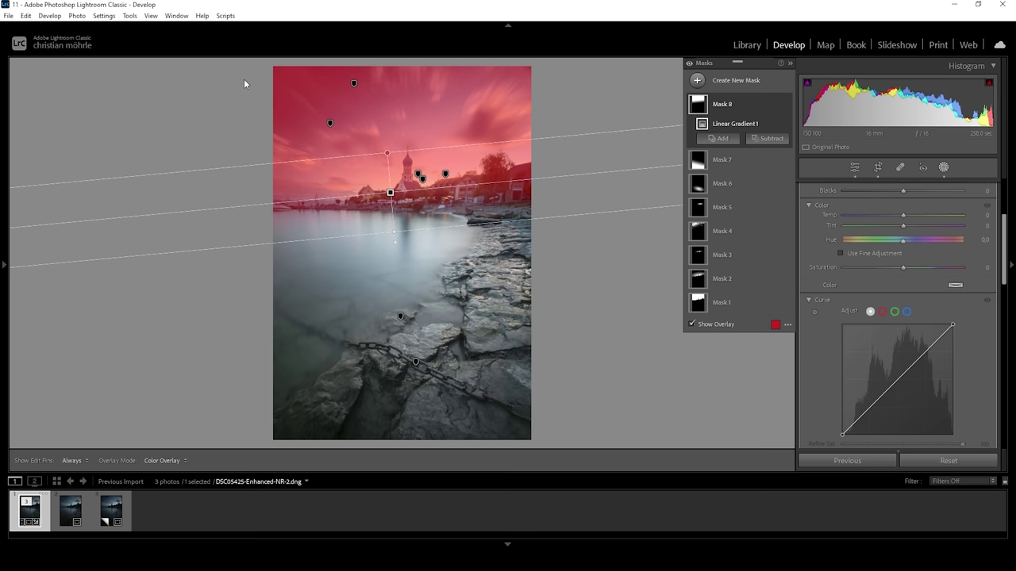
{"action": "left_click", "coordinate": [773, 139]}
{"action": "left_click", "coordinate": [787, 255]}
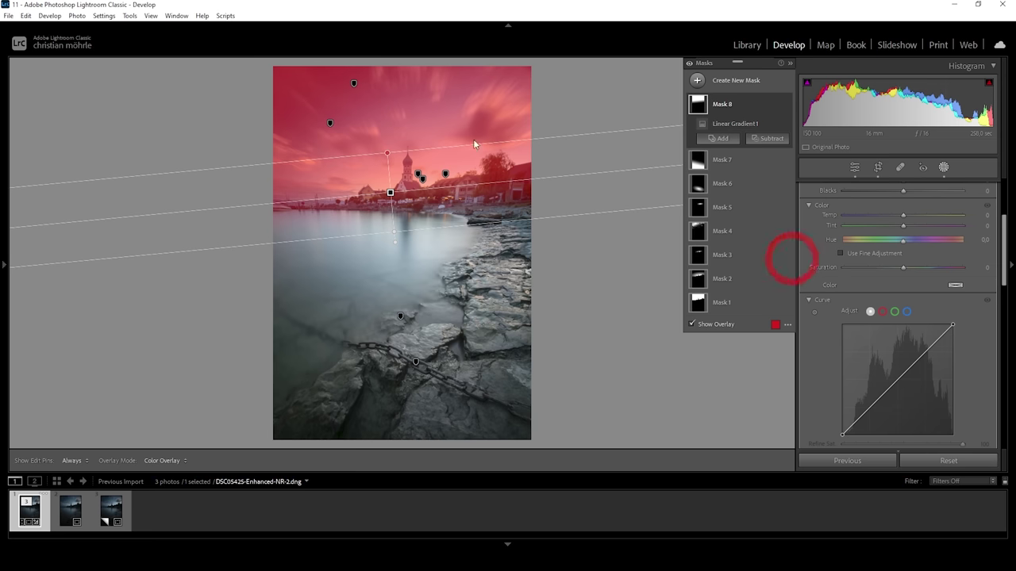
{"action": "left_click_drag", "start_coordinate": [387, 97], "coordinate": [397, 198]}
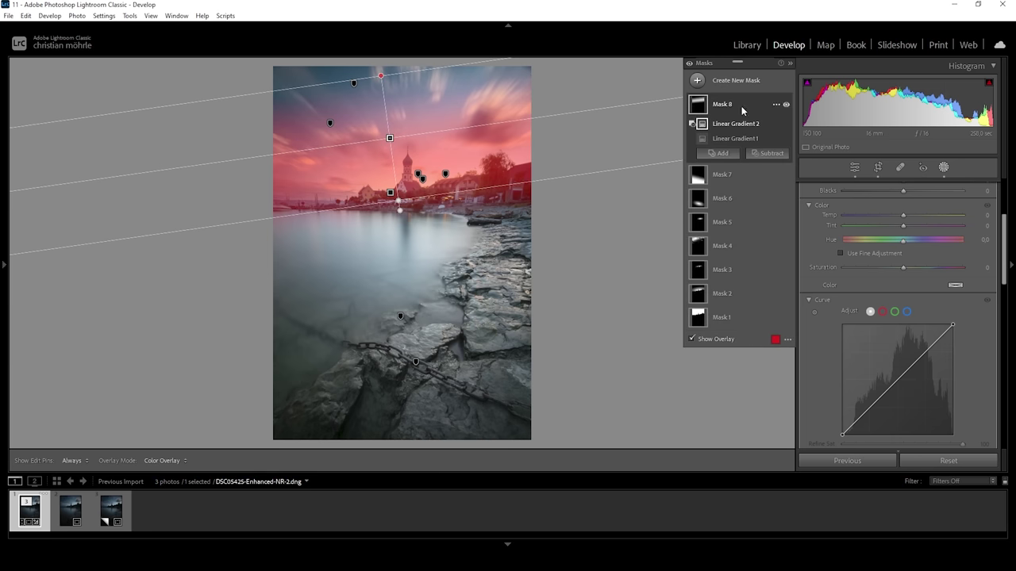
Step: Set Dehaze to -5 on the combined gradient mask around the horizon
{"action": "scroll", "coordinate": [913, 393], "scroll_direction": "down", "scroll_amount": 5}
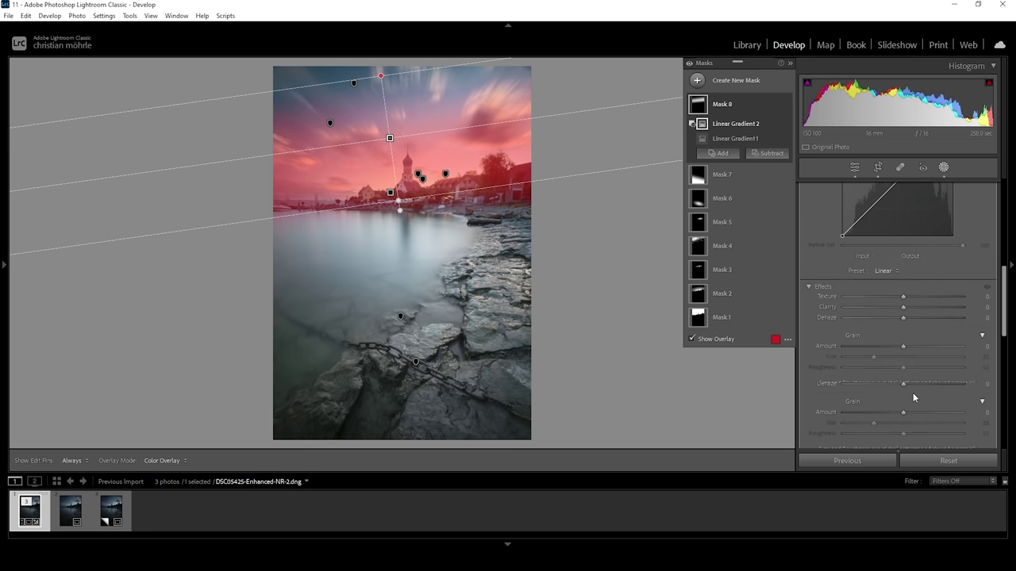
{"action": "left_click", "coordinate": [902, 319]}
{"action": "left_click_drag", "start_coordinate": [902, 321], "coordinate": [900, 319]}
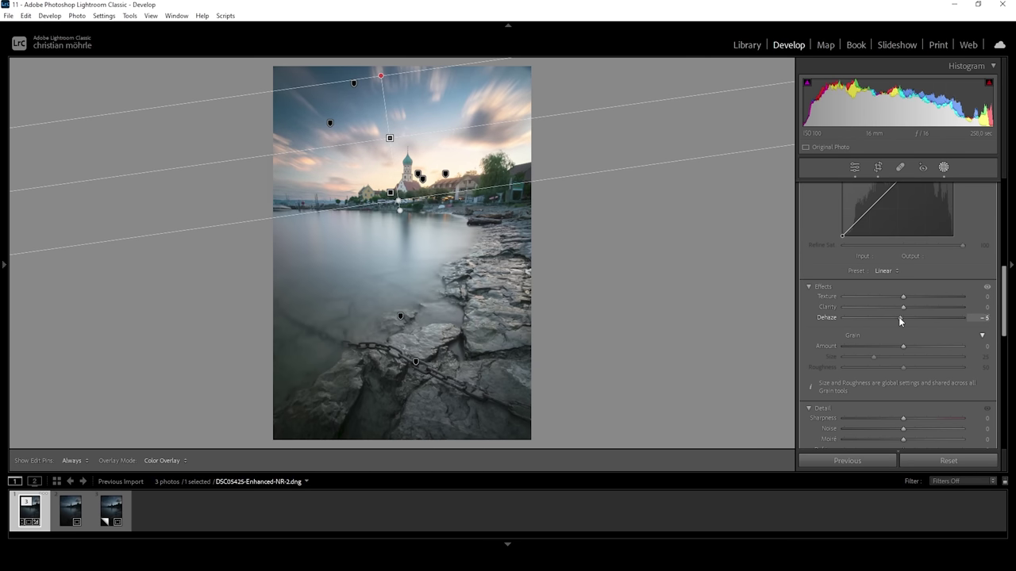
{"action": "left_click_drag", "start_coordinate": [898, 316], "coordinate": [899, 317]}
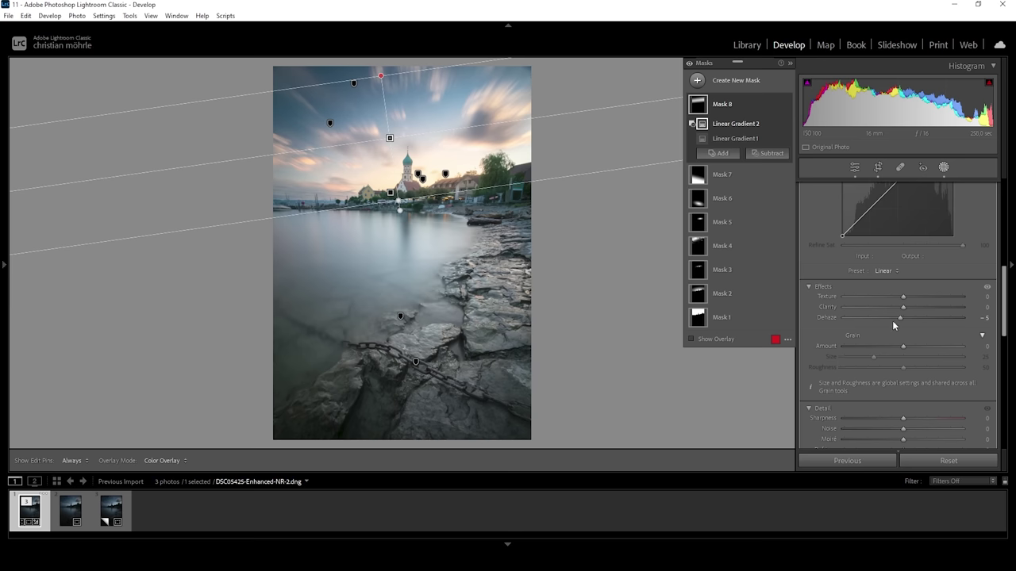
Step: Set Dehaze to -4 on the horizon gradient mask, compare the photo with and without the masks, and leave masking
{"action": "left_click_drag", "start_coordinate": [901, 316], "coordinate": [900, 318]}
{"action": "left_click", "coordinate": [688, 63]}
{"action": "left_click", "coordinate": [688, 62]}
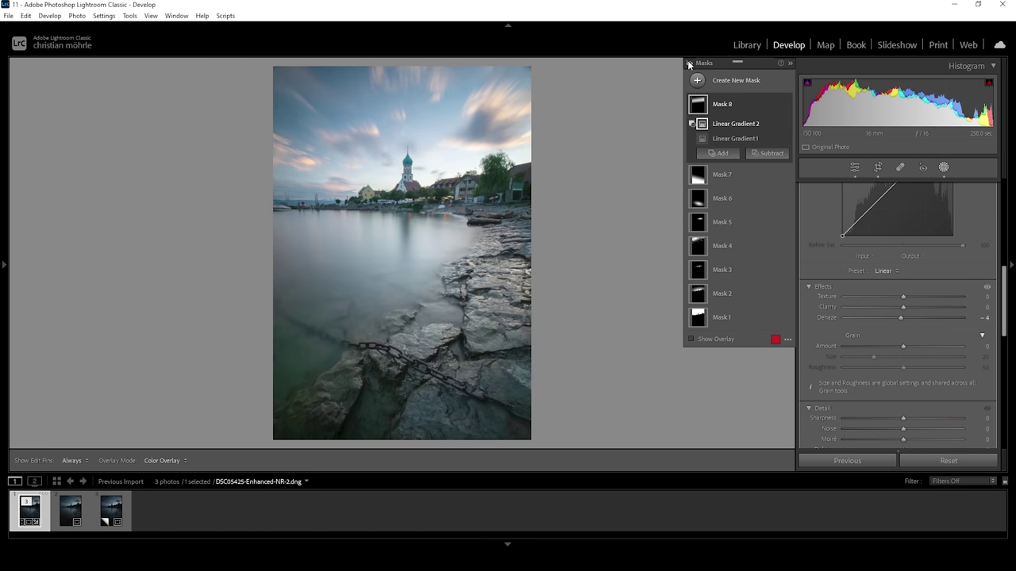
{"action": "left_click", "coordinate": [688, 63]}
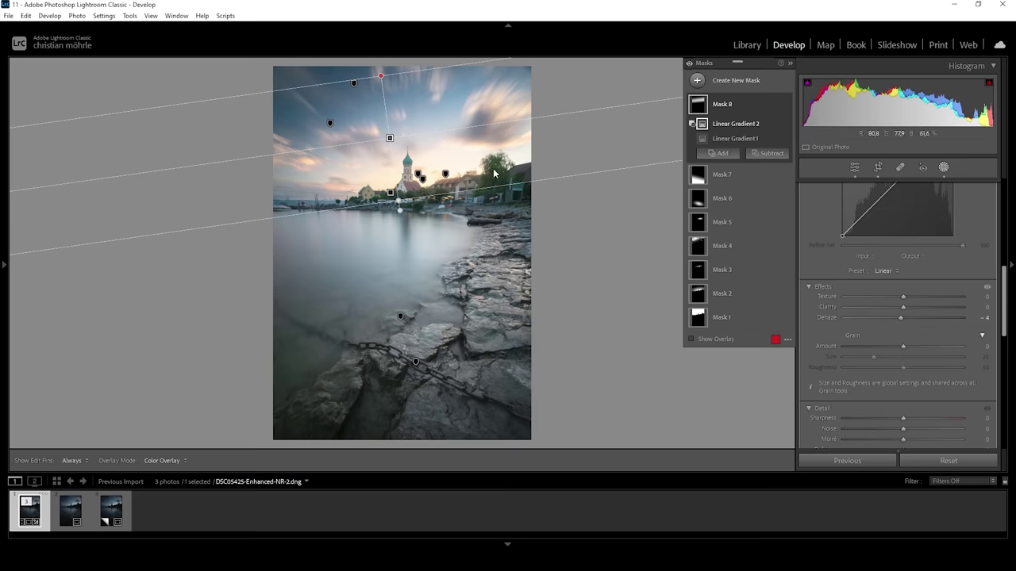
{"action": "left_click", "coordinate": [790, 63]}
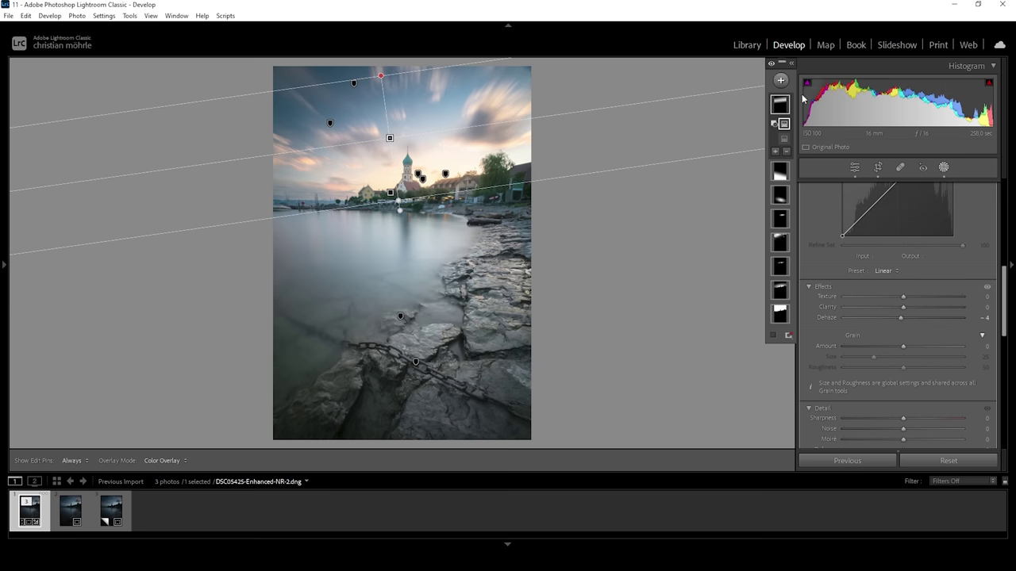
{"action": "left_click", "coordinate": [854, 168]}
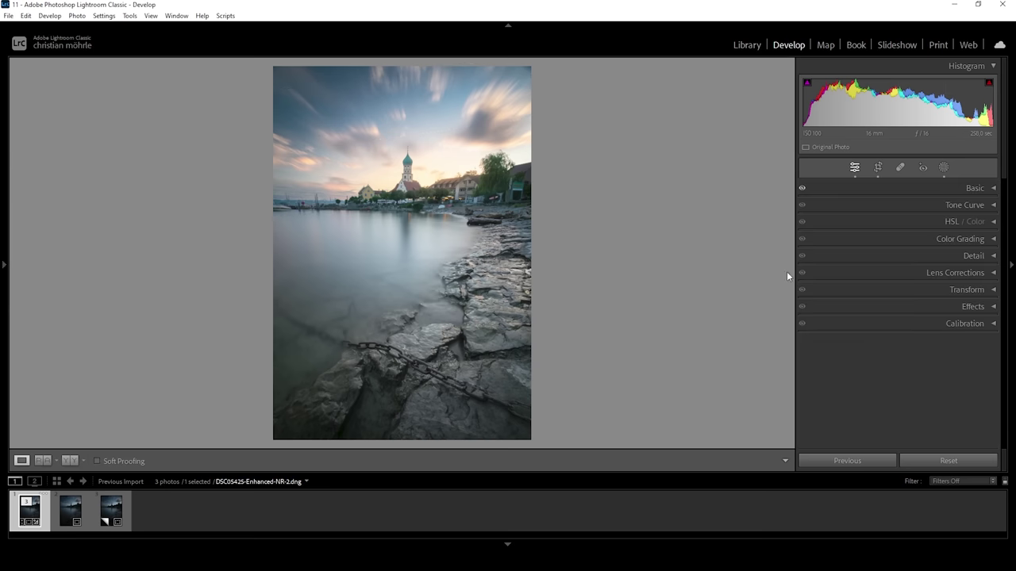
Step: Adjust the HSL hues with Green -47 and Aqua +85, and shift Blue slightly towards purple
{"action": "left_click", "coordinate": [991, 222]}
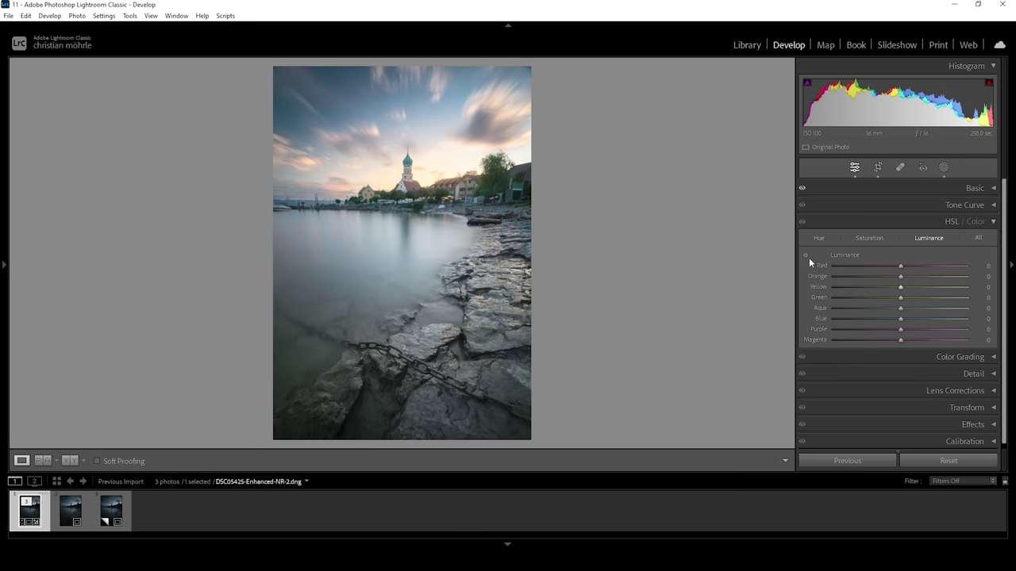
{"action": "left_click", "coordinate": [820, 238]}
{"action": "key", "text": "backslash"}
{"action": "key", "text": "backslash"}
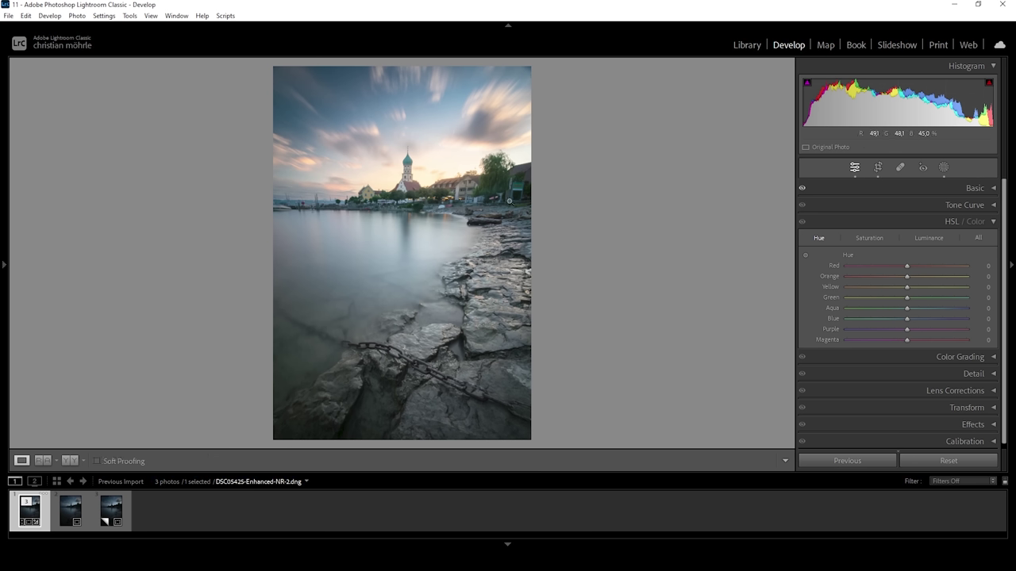
{"action": "left_click_drag", "start_coordinate": [907, 297], "coordinate": [898, 297]}
{"action": "left_click_drag", "start_coordinate": [898, 298], "coordinate": [879, 299]}
{"action": "left_click_drag", "start_coordinate": [907, 309], "coordinate": [958, 310]}
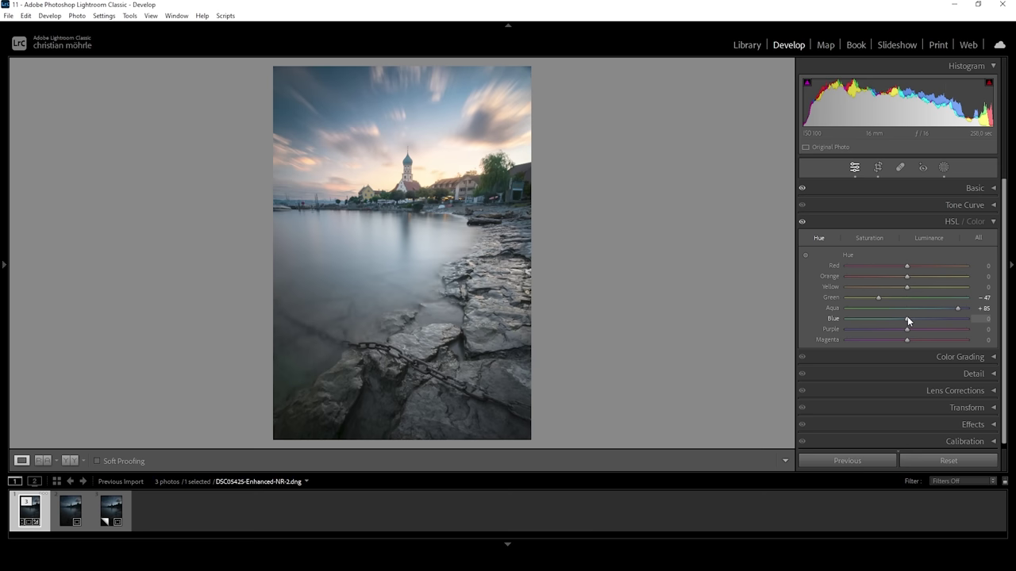
{"action": "left_click_drag", "start_coordinate": [907, 320], "coordinate": [912, 319]}
{"action": "left_click_drag", "start_coordinate": [912, 319], "coordinate": [915, 320]}
Step: Set the HSL saturation to Orange +9, Yellow +14, Green -4, Aqua +12 and Blue +21
{"action": "left_click", "coordinate": [873, 238]}
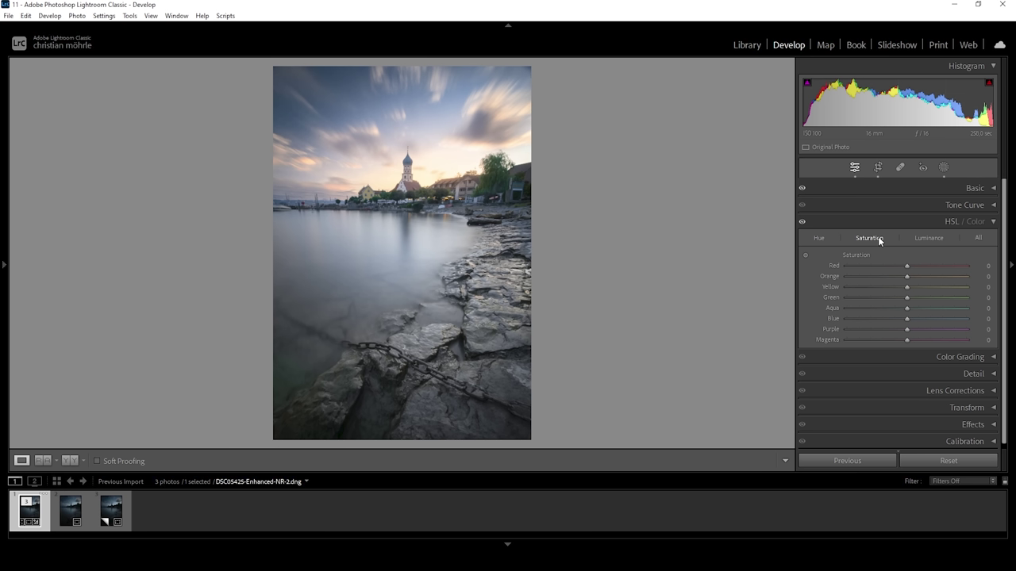
{"action": "left_click_drag", "start_coordinate": [911, 276], "coordinate": [919, 319]}
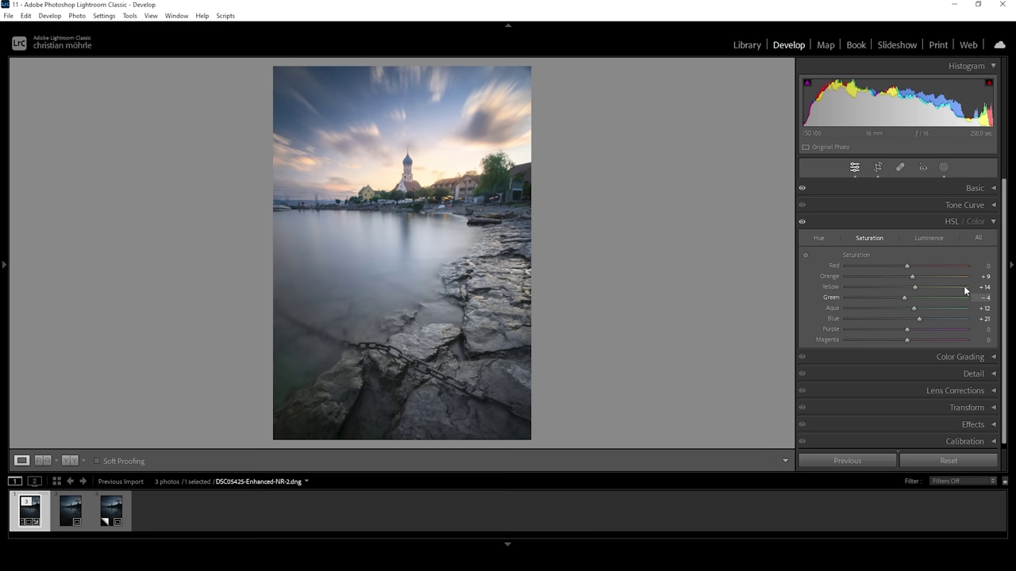
{"action": "left_click", "coordinate": [991, 222]}
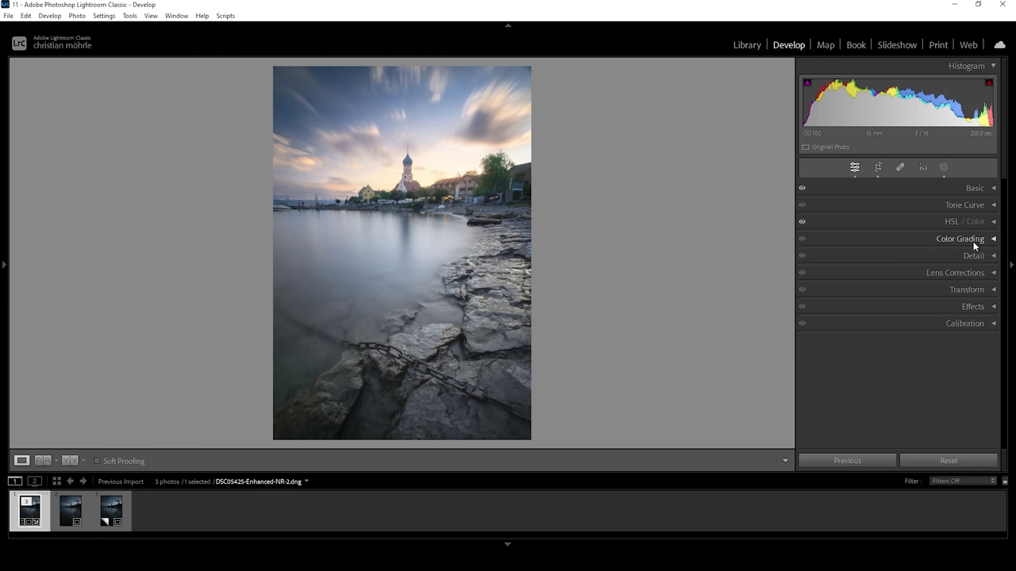
Step: Color grade the highlights a warm orange with Hue 35 and Saturation 100
{"action": "left_click", "coordinate": [994, 241]}
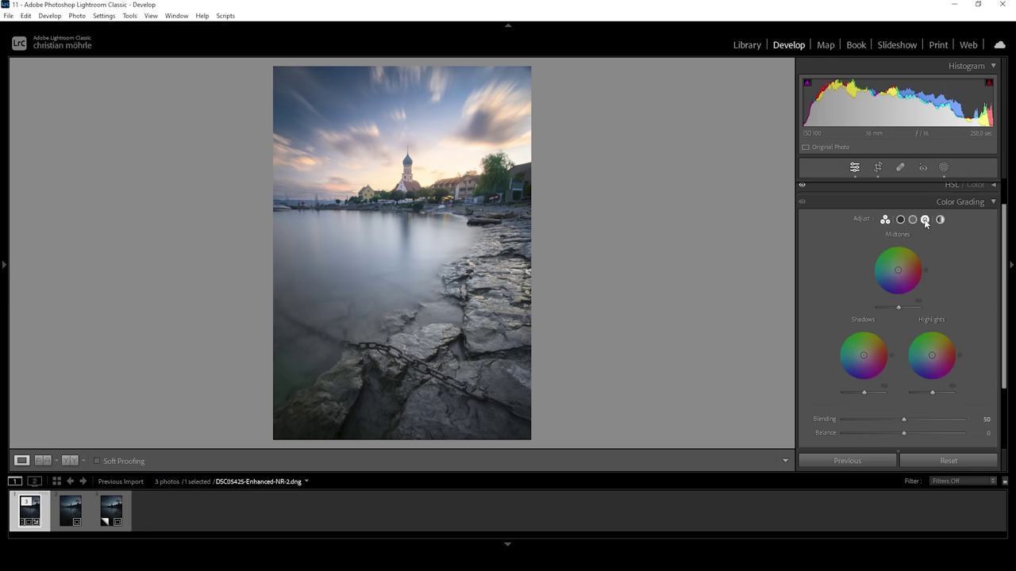
{"action": "left_click", "coordinate": [925, 223]}
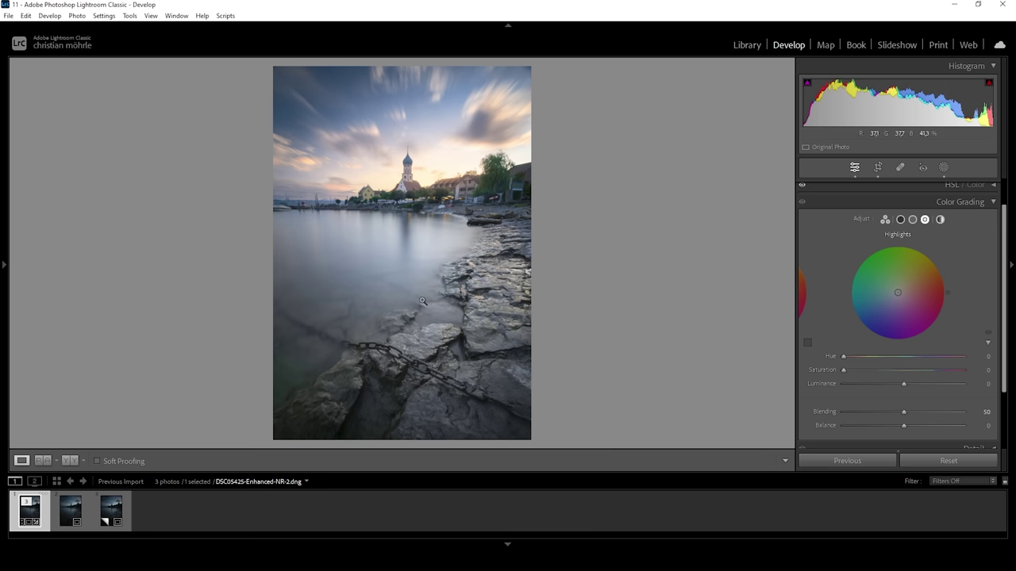
{"action": "left_click_drag", "start_coordinate": [842, 356], "coordinate": [855, 358]}
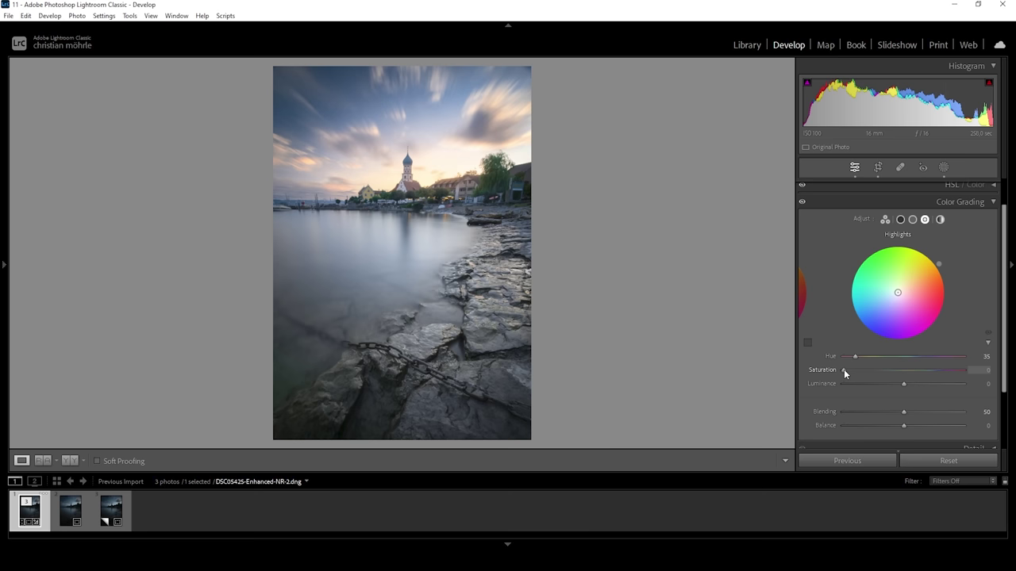
{"action": "left_click_drag", "start_coordinate": [843, 369], "coordinate": [980, 385]}
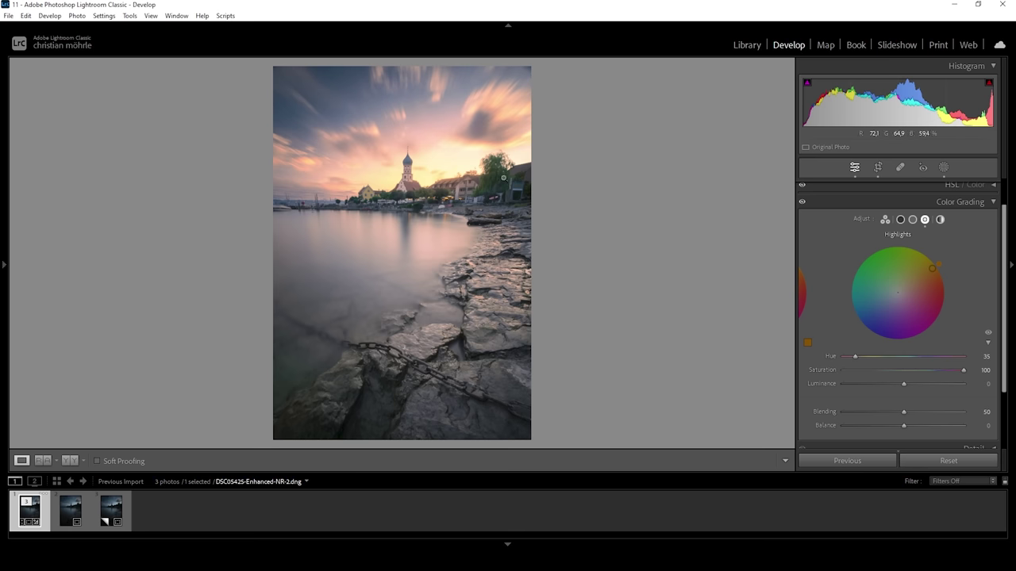
Step: Color grade the midtones a subtle blue with Hue 216 and Saturation 7
{"action": "left_click", "coordinate": [912, 220]}
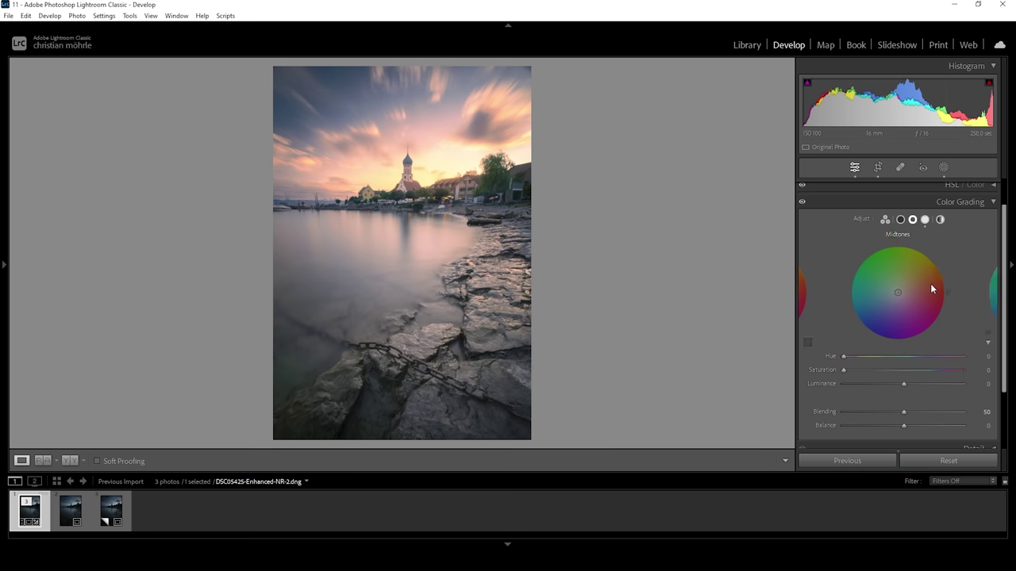
{"action": "left_click_drag", "start_coordinate": [848, 357], "coordinate": [915, 359]}
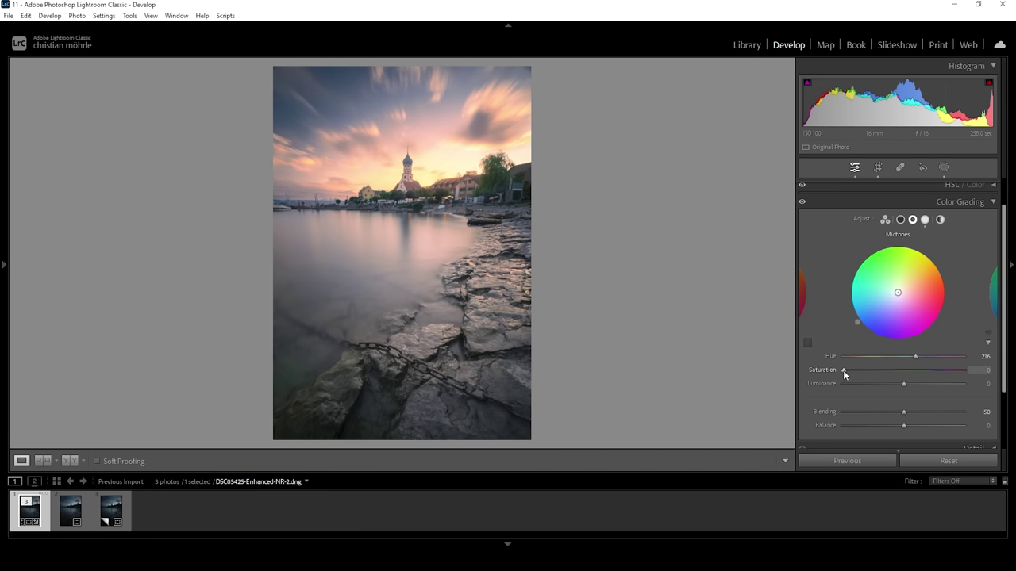
{"action": "left_click_drag", "start_coordinate": [843, 370], "coordinate": [847, 370]}
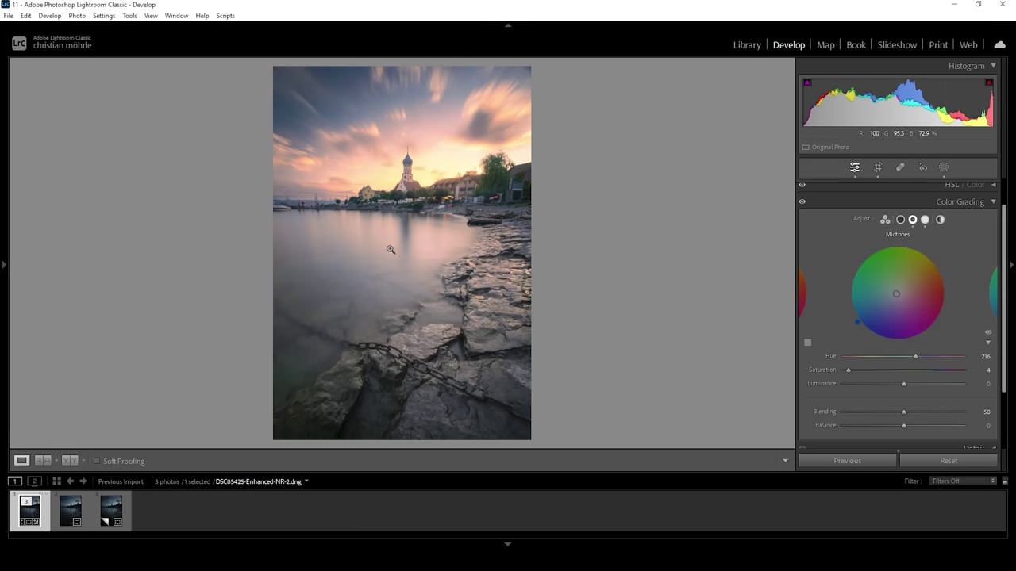
{"action": "left_click_drag", "start_coordinate": [848, 372], "coordinate": [850, 369]}
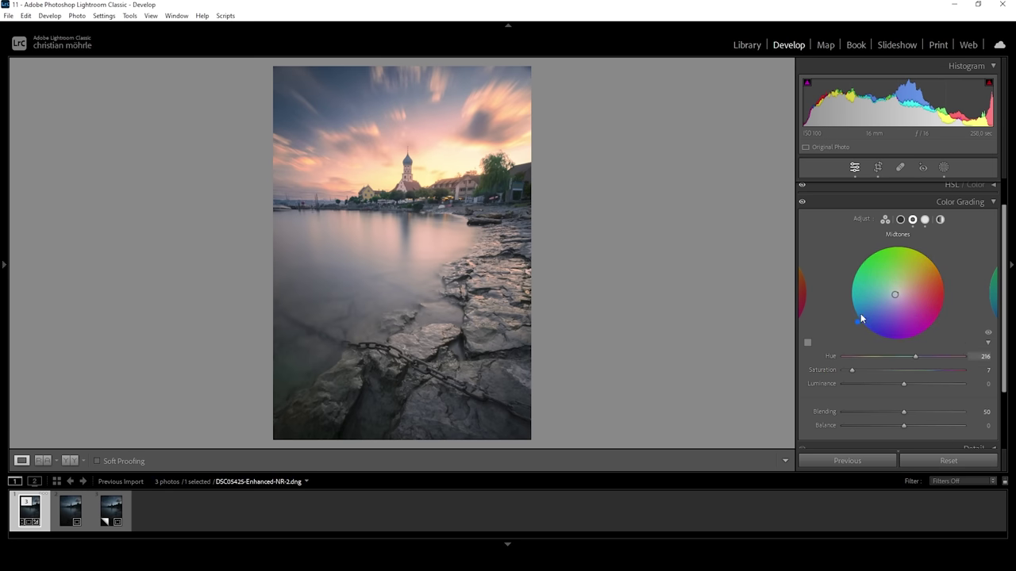
Step: Color grade the shadows with Hue 214 and a slight Saturation, and compare the photo with and without the grading
{"action": "left_click", "coordinate": [899, 220]}
{"action": "left_click_drag", "start_coordinate": [896, 357], "coordinate": [914, 357]}
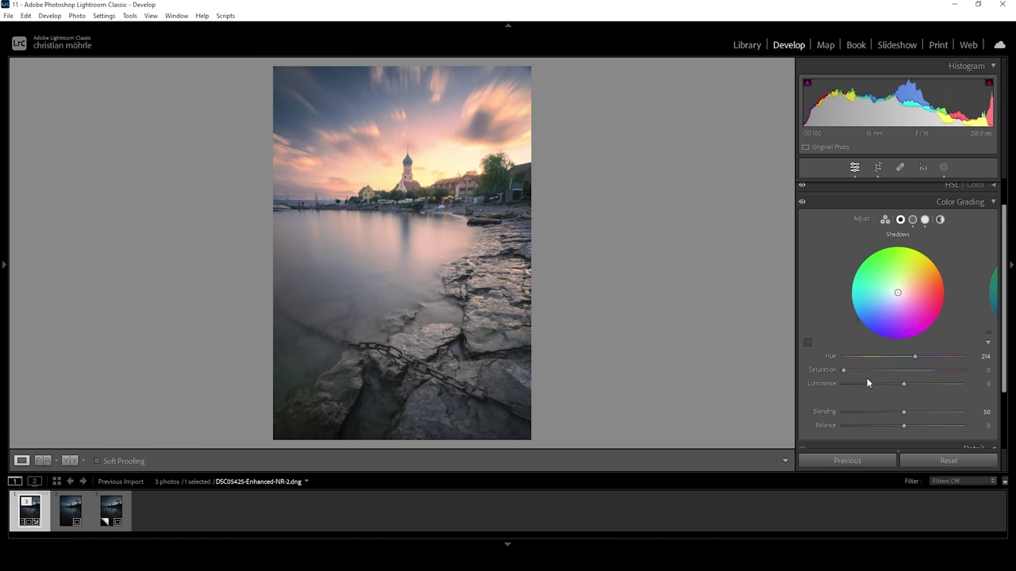
{"action": "left_click_drag", "start_coordinate": [844, 370], "coordinate": [848, 373]}
{"action": "left_click", "coordinate": [802, 204]}
{"action": "left_click", "coordinate": [801, 204]}
{"action": "left_click", "coordinate": [801, 204]}
{"action": "left_click", "coordinate": [936, 202]}
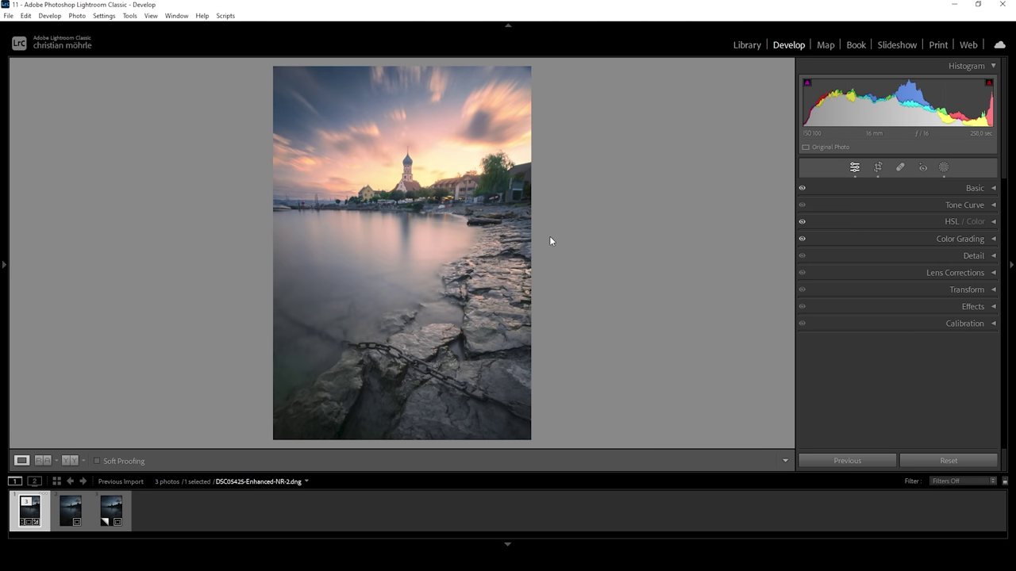
Step: Calibrate the Blue Primary with Hue -10 and Saturation +32
{"action": "left_click", "coordinate": [981, 324]}
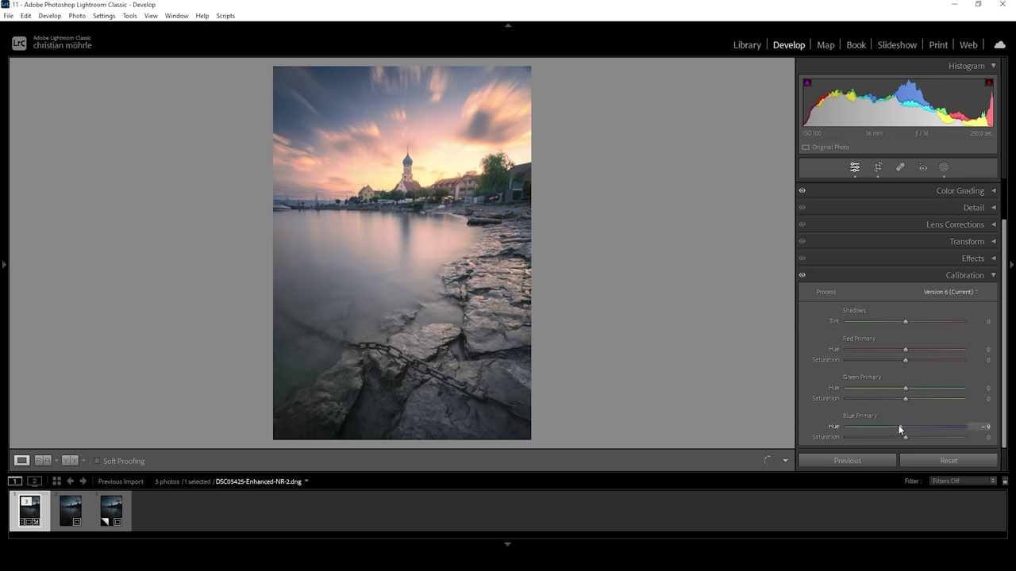
{"action": "left_click_drag", "start_coordinate": [900, 428], "coordinate": [898, 427]}
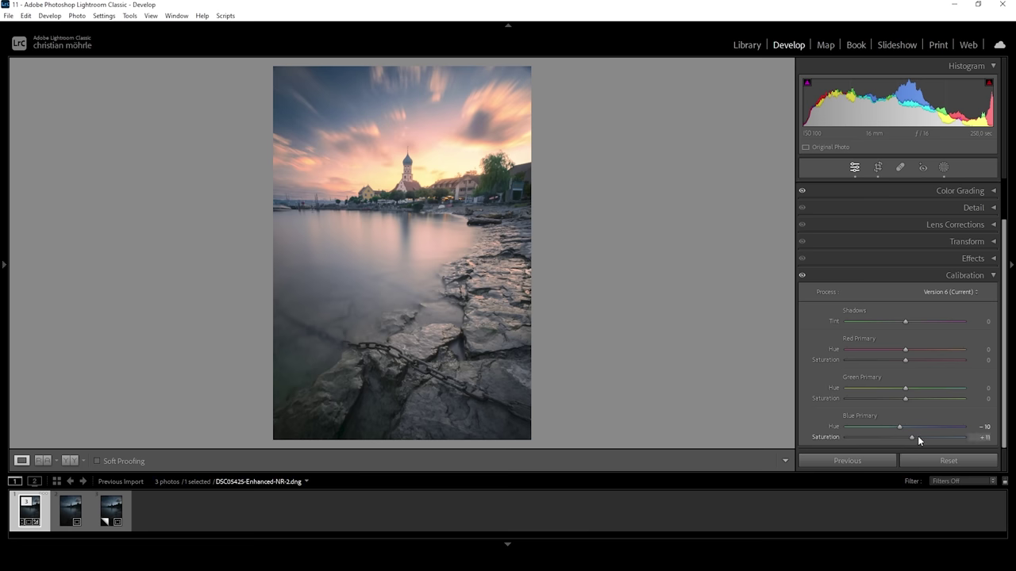
{"action": "left_click_drag", "start_coordinate": [932, 436], "coordinate": [927, 436]}
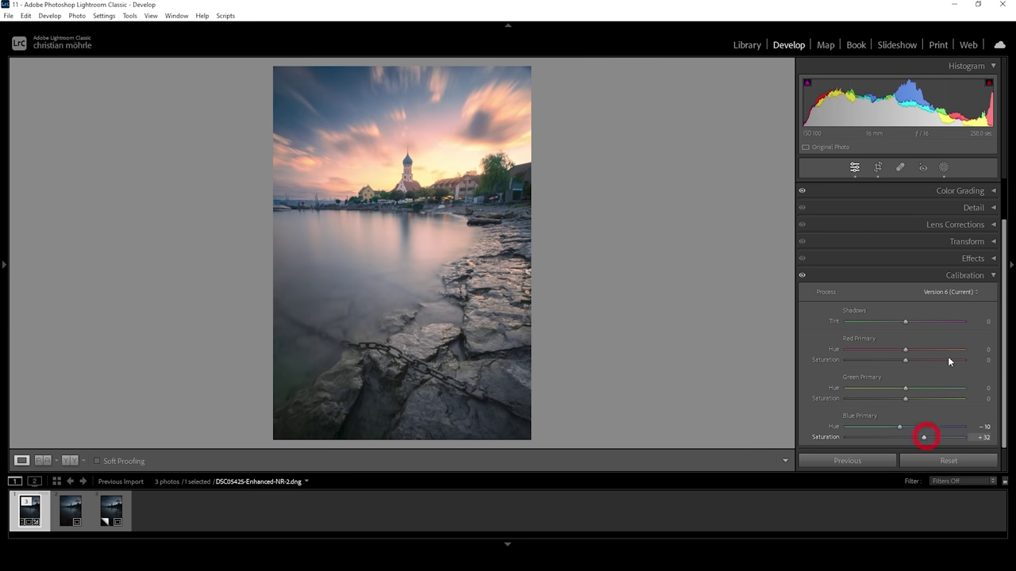
{"action": "left_click", "coordinate": [983, 276]}
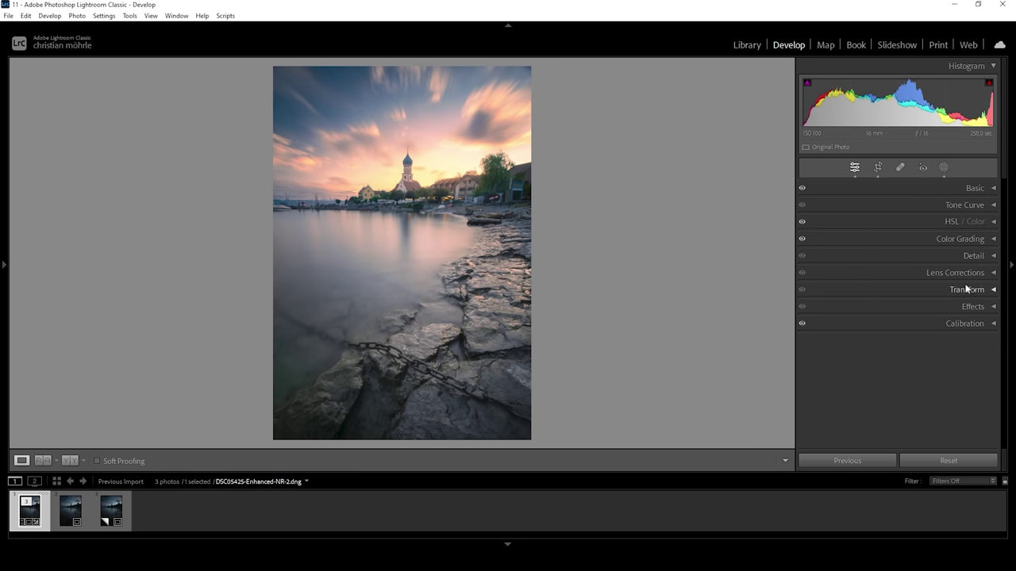
Step: Sharpen the photo with Amount 109, Radius 0.5, Detail 100 and Masking 62
{"action": "left_click", "coordinate": [978, 256]}
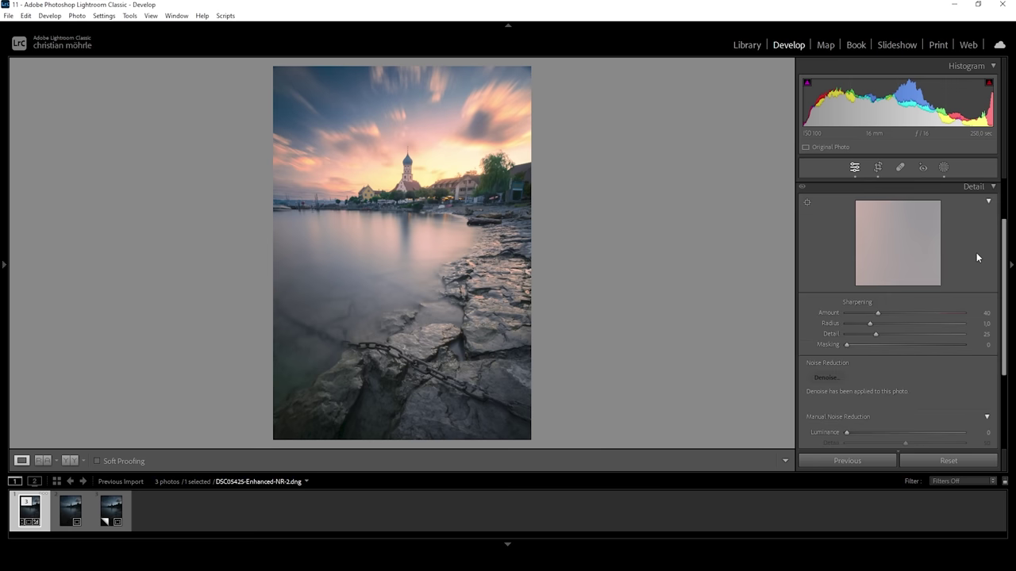
{"action": "left_click_drag", "start_coordinate": [869, 323], "coordinate": [834, 324]}
{"action": "left_click_drag", "start_coordinate": [903, 333], "coordinate": [1002, 329]}
{"action": "left_click_drag", "start_coordinate": [846, 342], "coordinate": [934, 316]}
{"action": "left_click", "coordinate": [919, 345]}
Step: Compare the edit side by side with the dark reference photo, and open the edited photo in Adobe Photoshop 2024
{"action": "left_click", "coordinate": [43, 461]}
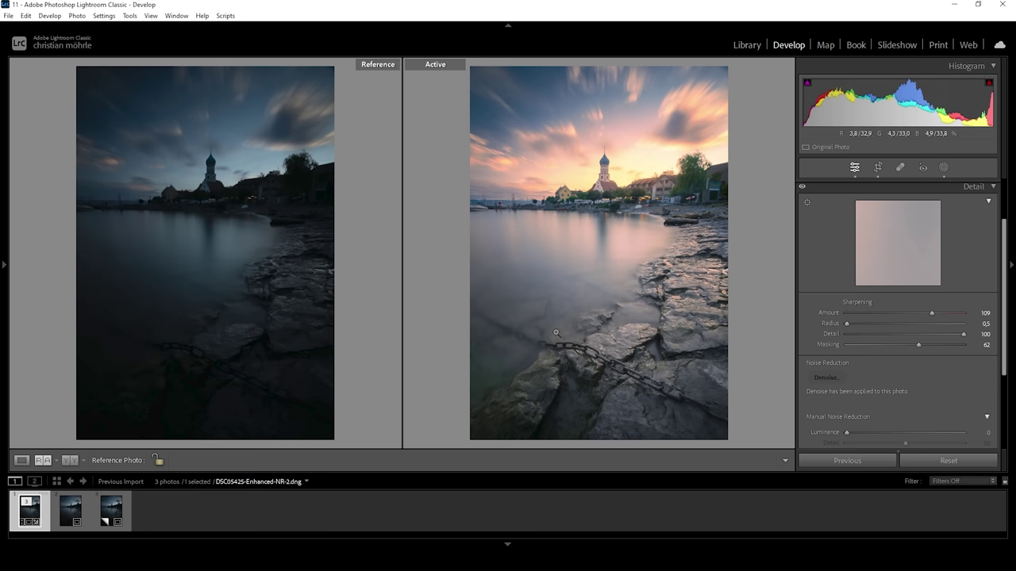
{"action": "right_click", "coordinate": [29, 520]}
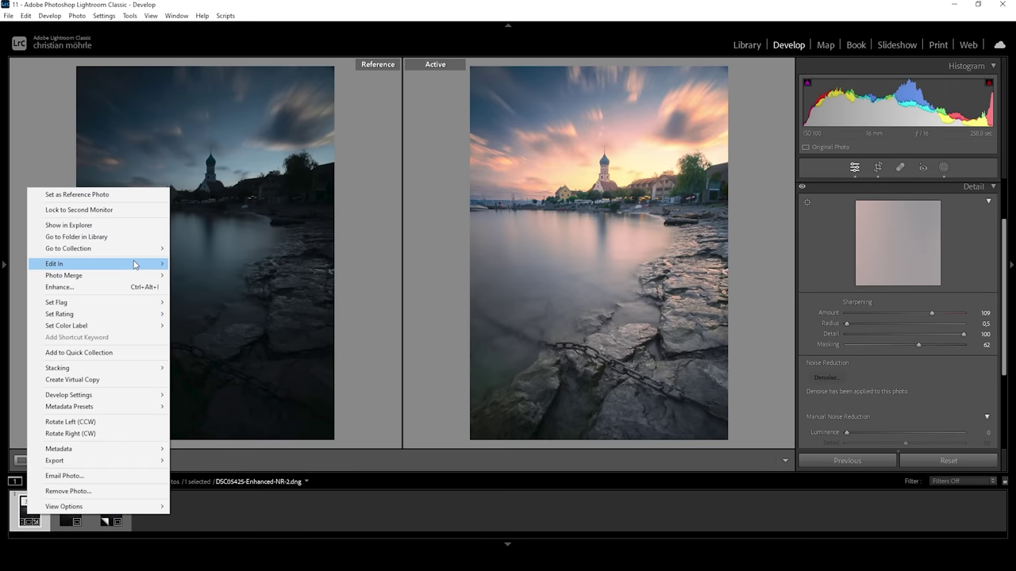
{"action": "mouse_move", "coordinate": [133, 265]}
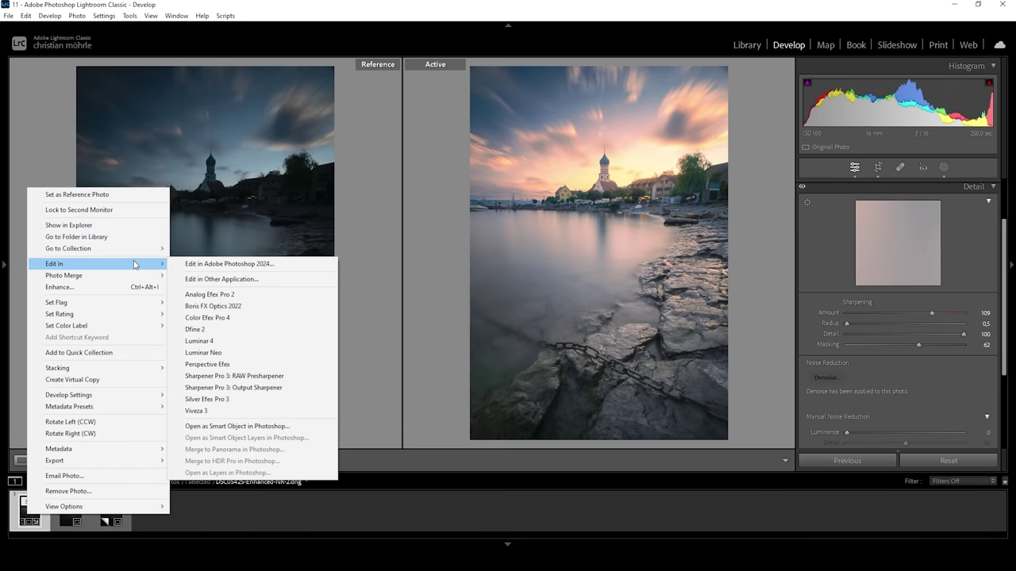
{"action": "left_click", "coordinate": [273, 265]}
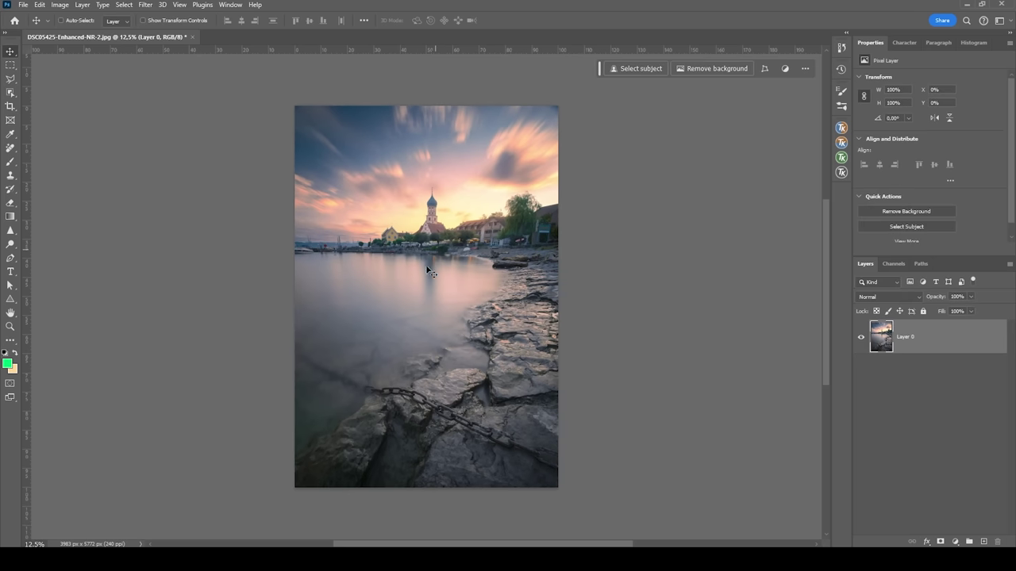
Step: Erase the dark twigs in the sky's upper-right corner using the Remove tool with a brush size of 168
{"action": "scroll", "coordinate": [515, 155], "scroll_direction": "up", "scroll_amount": 6}
{"action": "scroll", "coordinate": [515, 155], "scroll_direction": "up", "scroll_amount": 3}
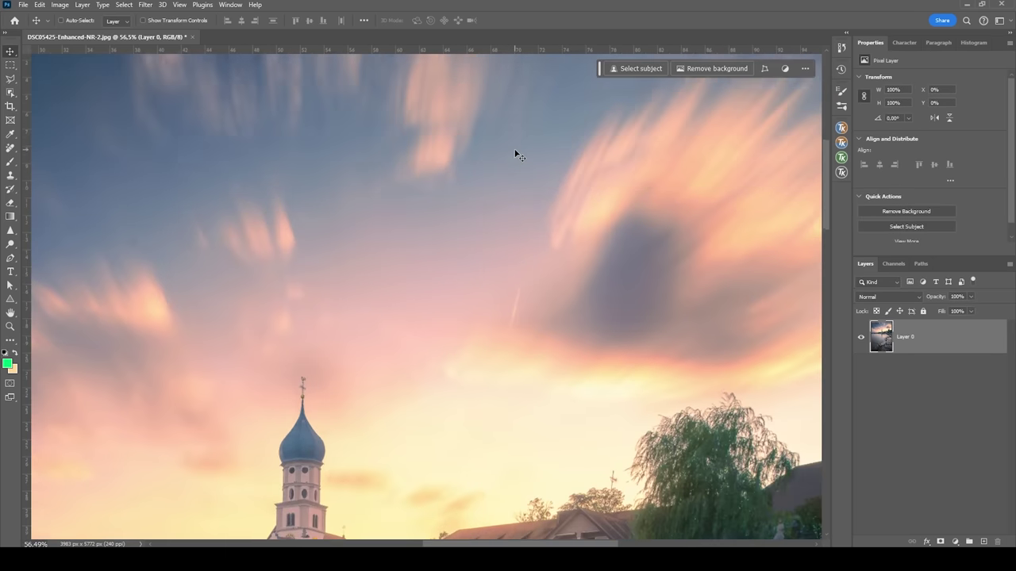
{"action": "scroll", "coordinate": [515, 154], "scroll_direction": "up", "scroll_amount": 2}
{"action": "scroll", "coordinate": [528, 172], "scroll_direction": "right", "scroll_amount": 3}
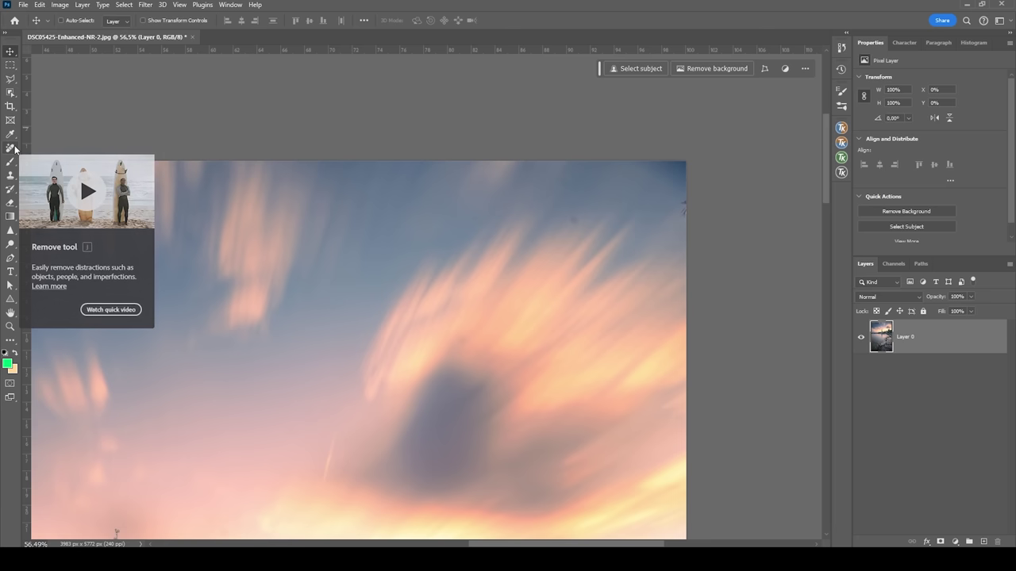
{"action": "left_click", "coordinate": [11, 149]}
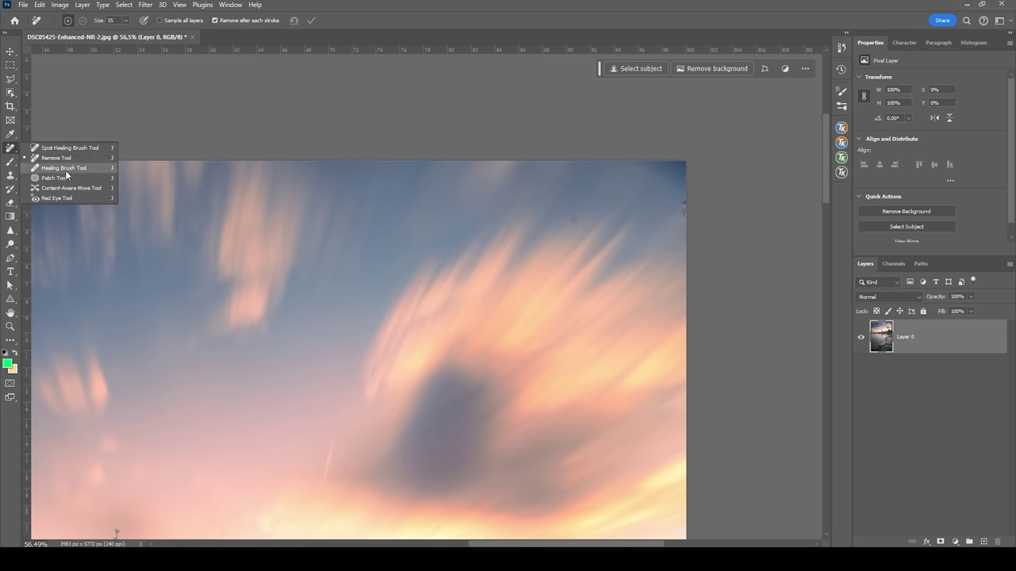
{"action": "left_click", "coordinate": [95, 161]}
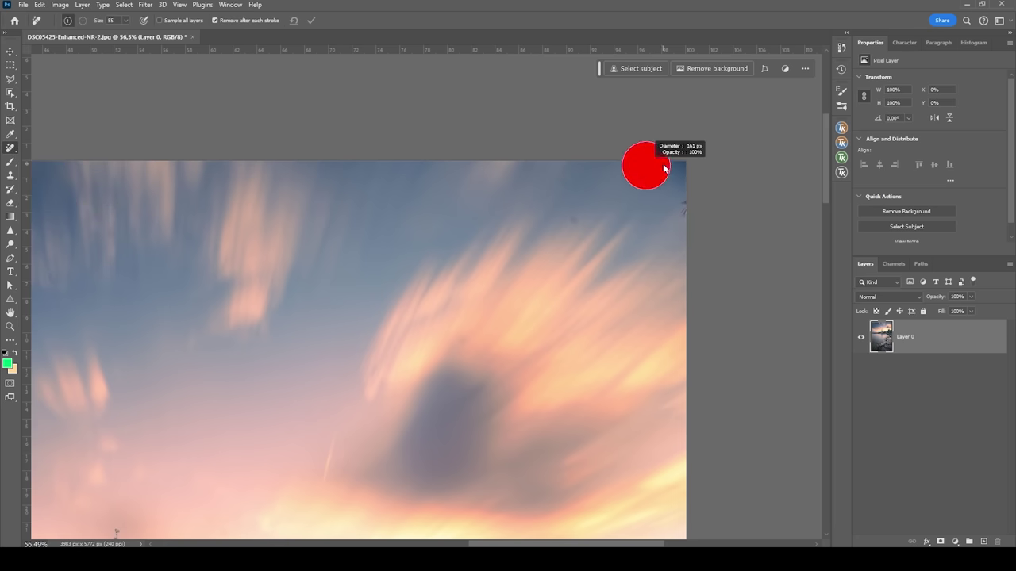
{"action": "left_click_drag", "start_coordinate": [651, 148], "coordinate": [707, 208]}
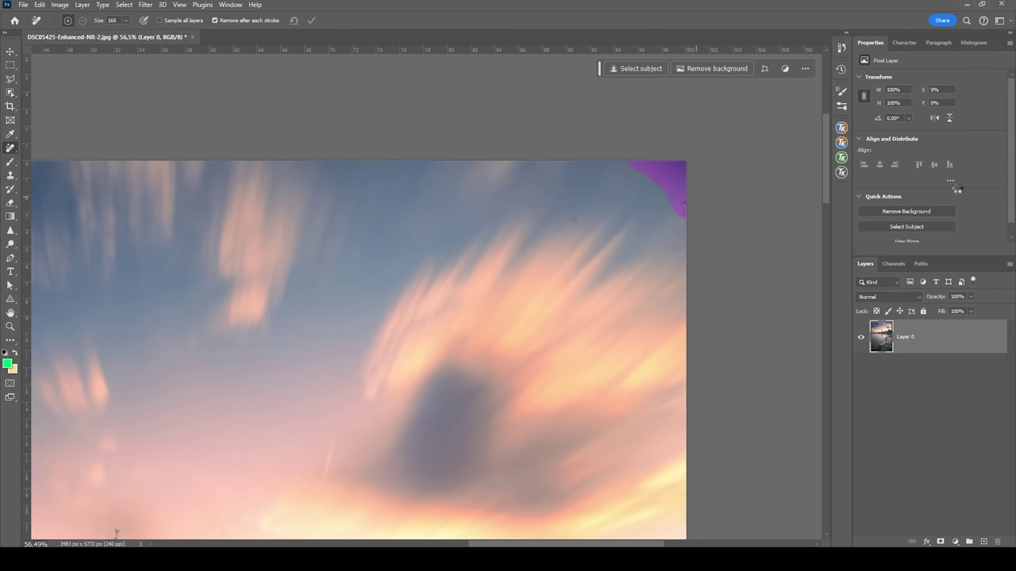
Step: Heal the small dark spot in the sky above the large orange cloud with the Spot Healing Brush
{"action": "left_click", "coordinate": [11, 148]}
{"action": "left_click", "coordinate": [79, 148]}
{"action": "left_click_drag", "start_coordinate": [589, 215], "coordinate": [579, 219]}
{"action": "left_click", "coordinate": [574, 218]}
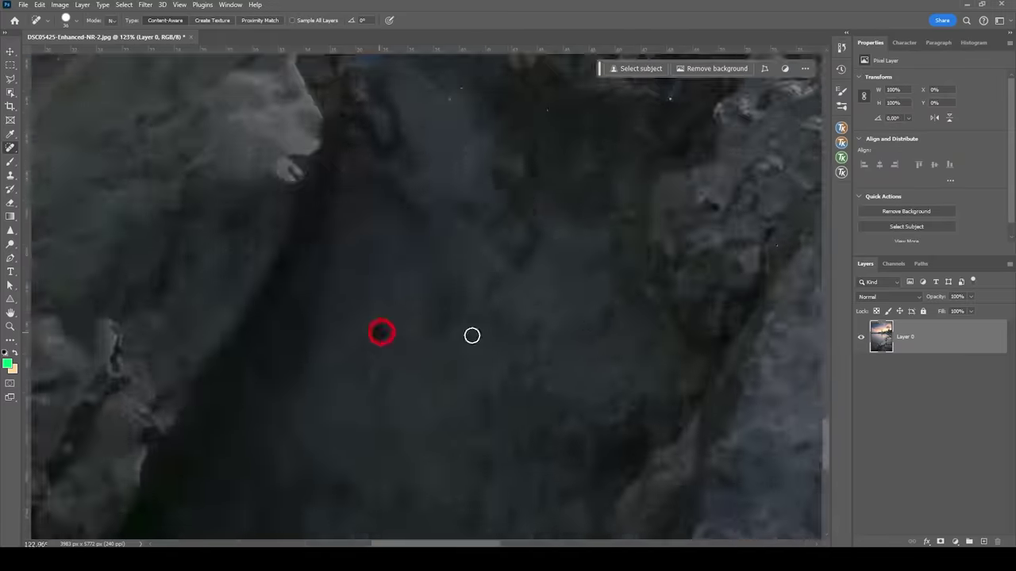
Step: Add a new empty layer above the photo and set its blend mode to Hard Light
{"action": "key", "text": "ctrl+0"}
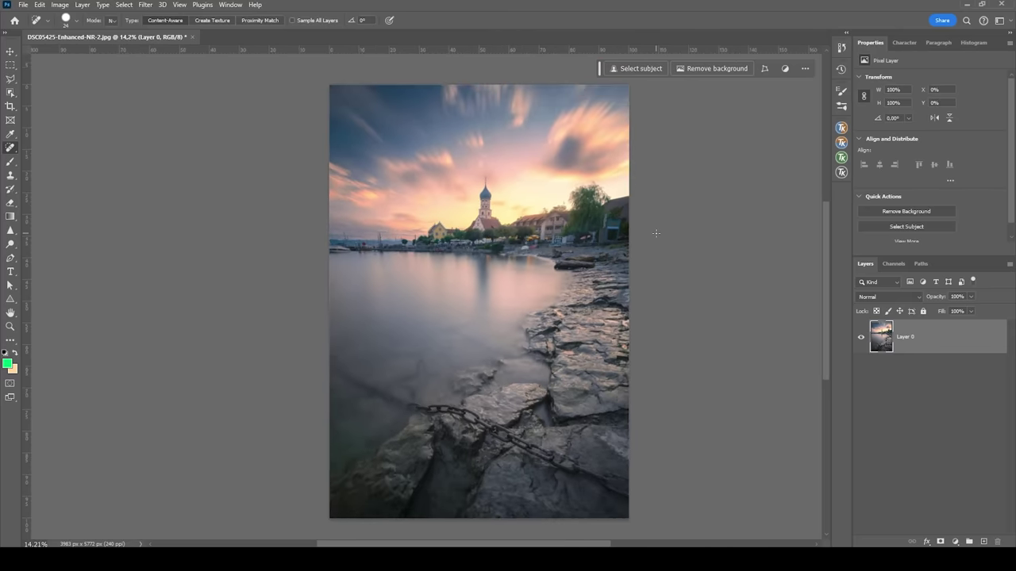
{"action": "left_click", "coordinate": [984, 542]}
{"action": "left_click", "coordinate": [890, 296]}
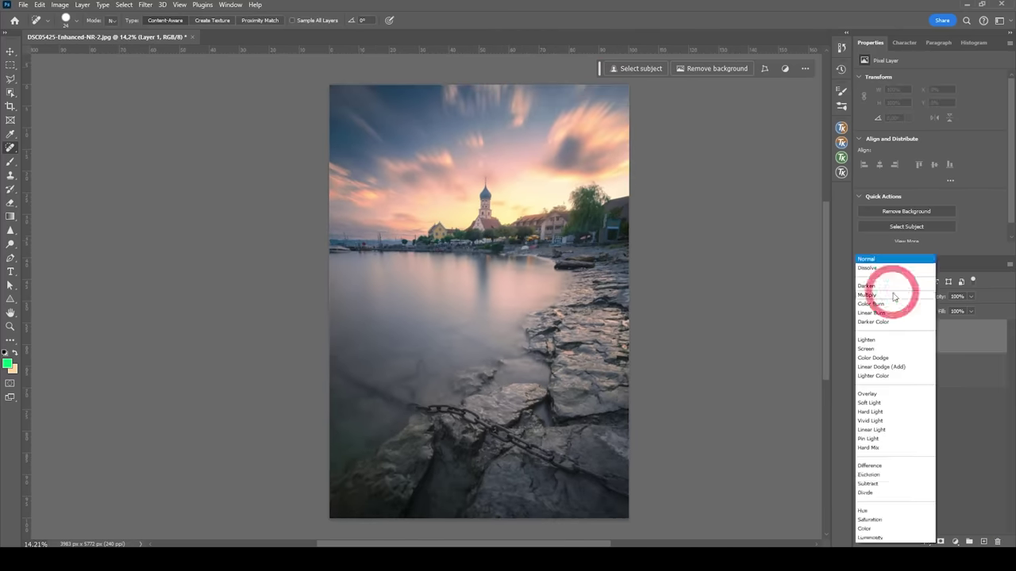
{"action": "left_click", "coordinate": [870, 411]}
{"action": "left_click", "coordinate": [926, 333]}
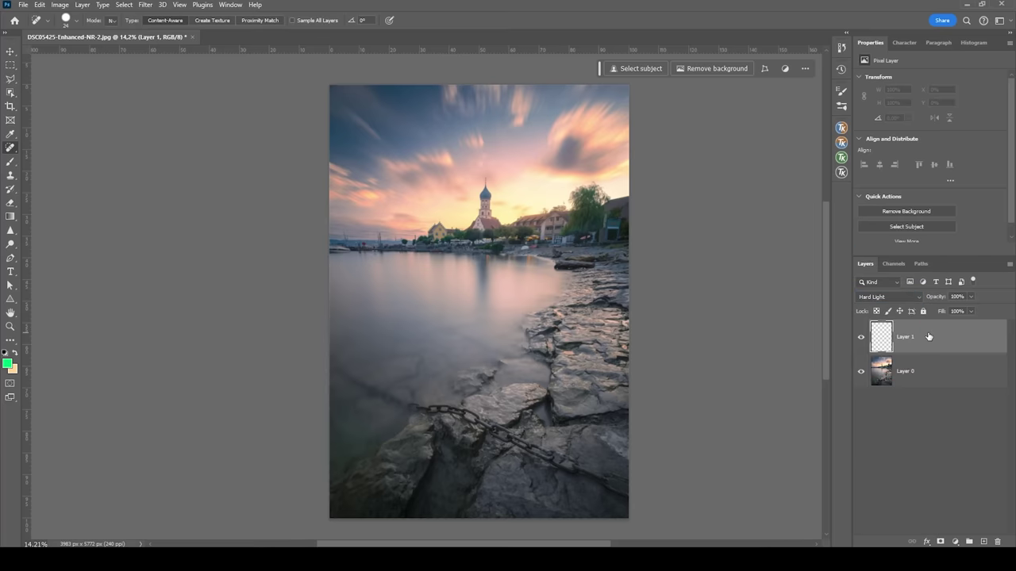
Step: Prepare a large soft Brush with its opacity reduced to 11%
{"action": "key", "text": "b"}
{"action": "left_click_drag", "start_coordinate": [423, 196], "coordinate": [456, 3]}
{"action": "left_click", "coordinate": [248, 21]}
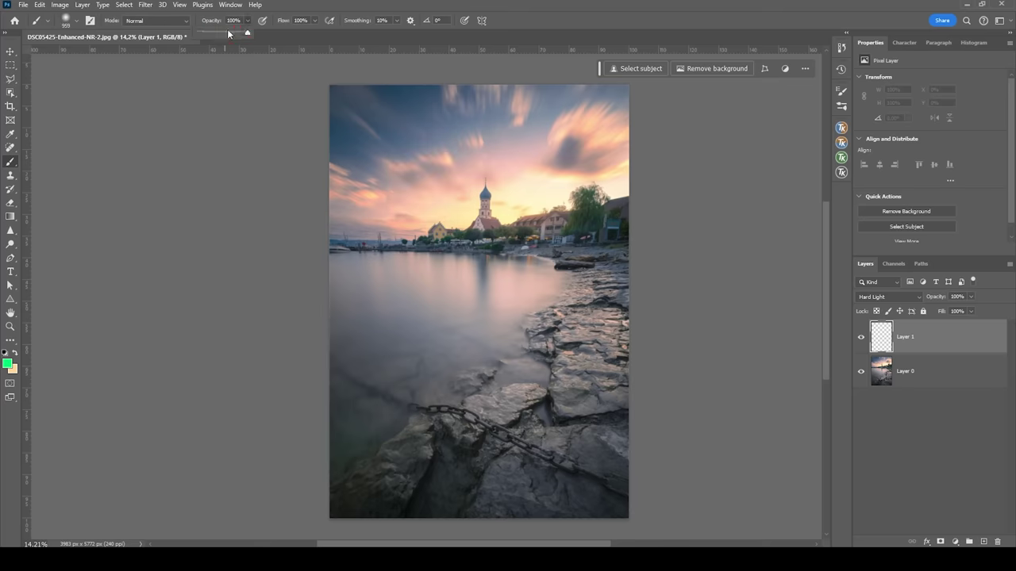
{"action": "left_click_drag", "start_coordinate": [228, 33], "coordinate": [207, 34]}
{"action": "left_click", "coordinate": [361, 5]}
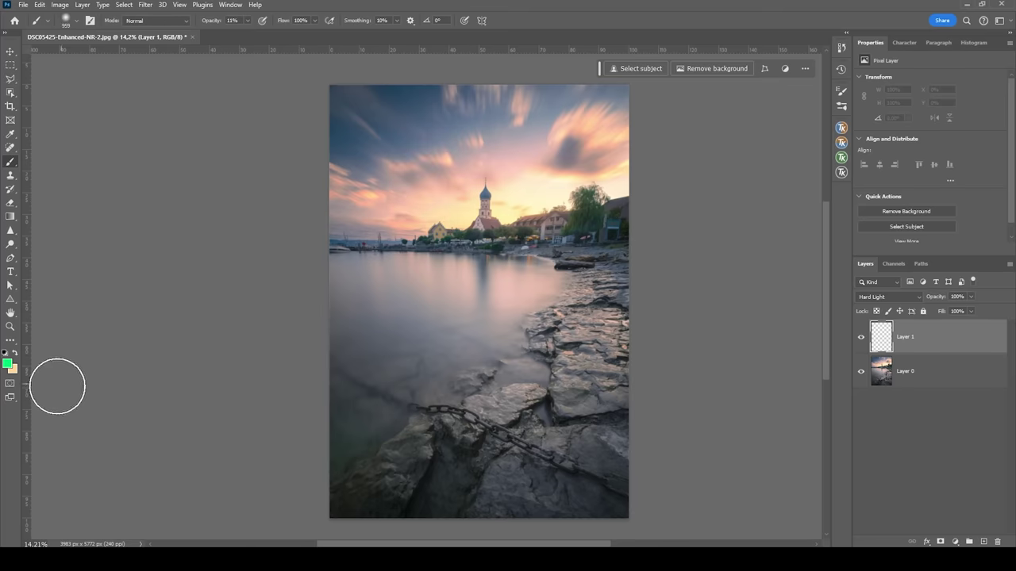
Step: Set the foreground color to the pale warm yellow ffe2a3
{"action": "left_click", "coordinate": [7, 364]}
{"action": "left_click_drag", "start_coordinate": [835, 308], "coordinate": [839, 346]}
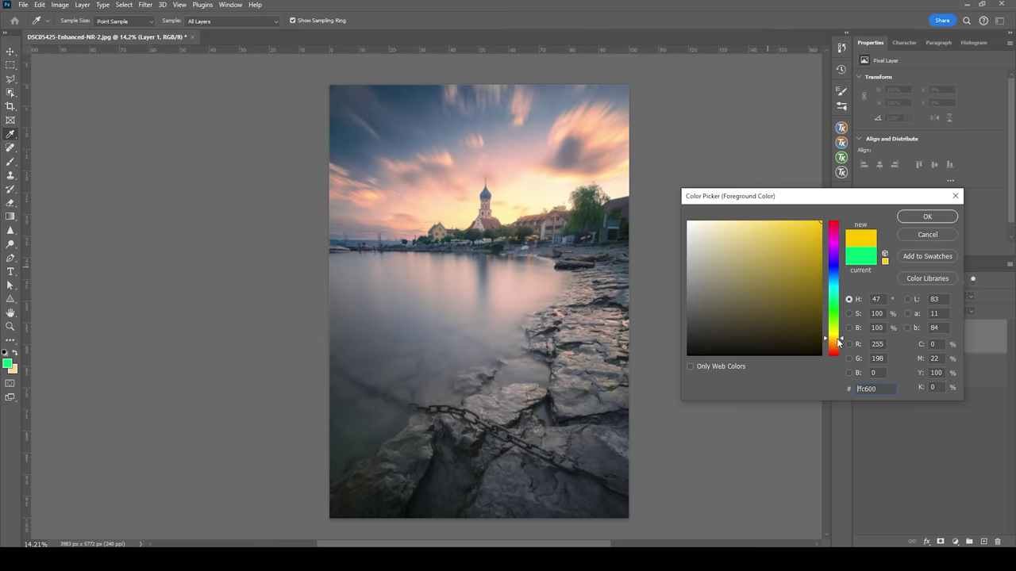
{"action": "type", "text": "e39555"}
{"action": "left_click_drag", "start_coordinate": [767, 229], "coordinate": [745, 220]}
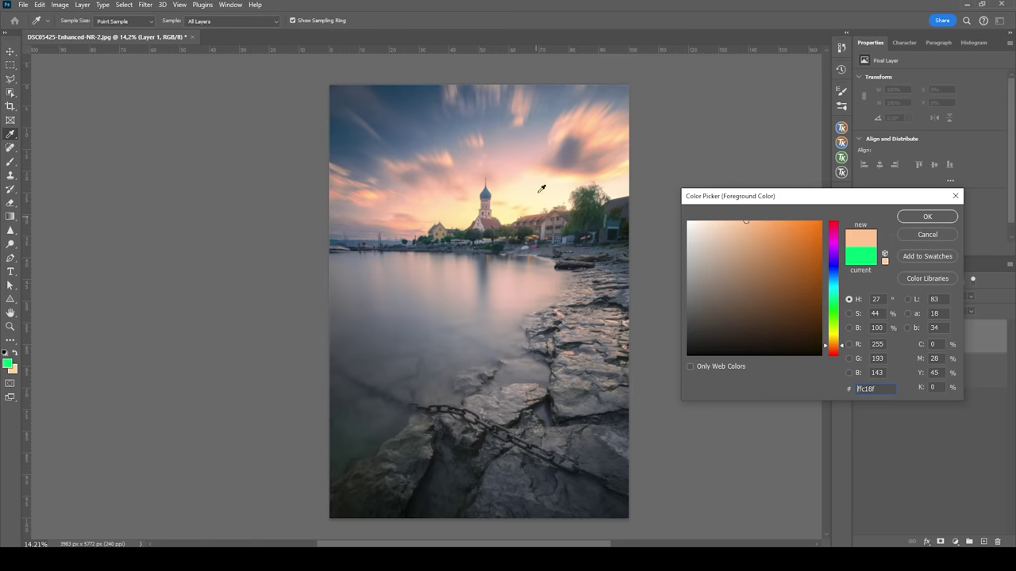
{"action": "left_click", "coordinate": [513, 208]}
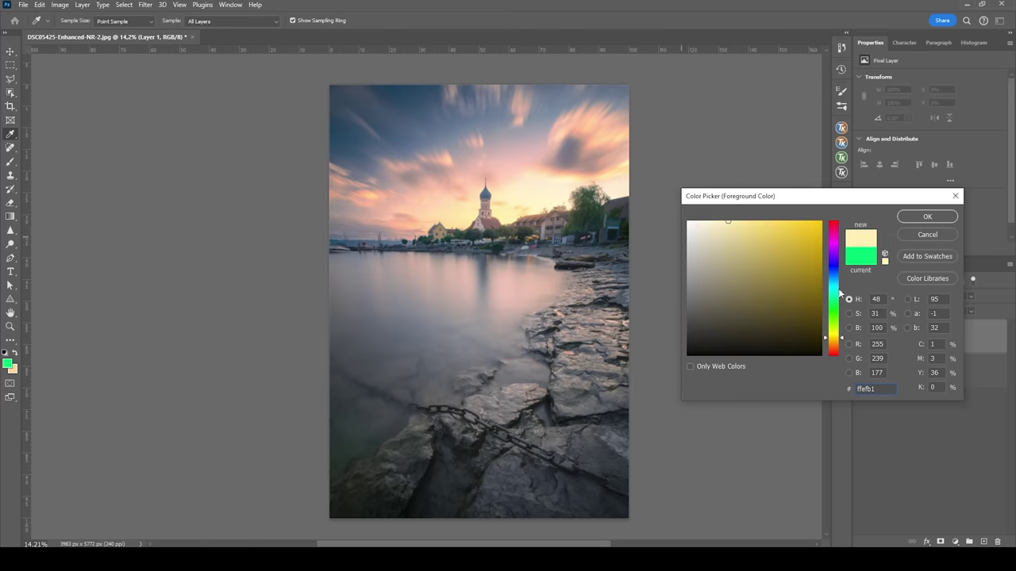
{"action": "left_click", "coordinate": [837, 340]}
{"action": "left_click", "coordinate": [840, 343]}
{"action": "left_click_drag", "start_coordinate": [741, 232], "coordinate": [735, 221]}
{"action": "left_click", "coordinate": [910, 217]}
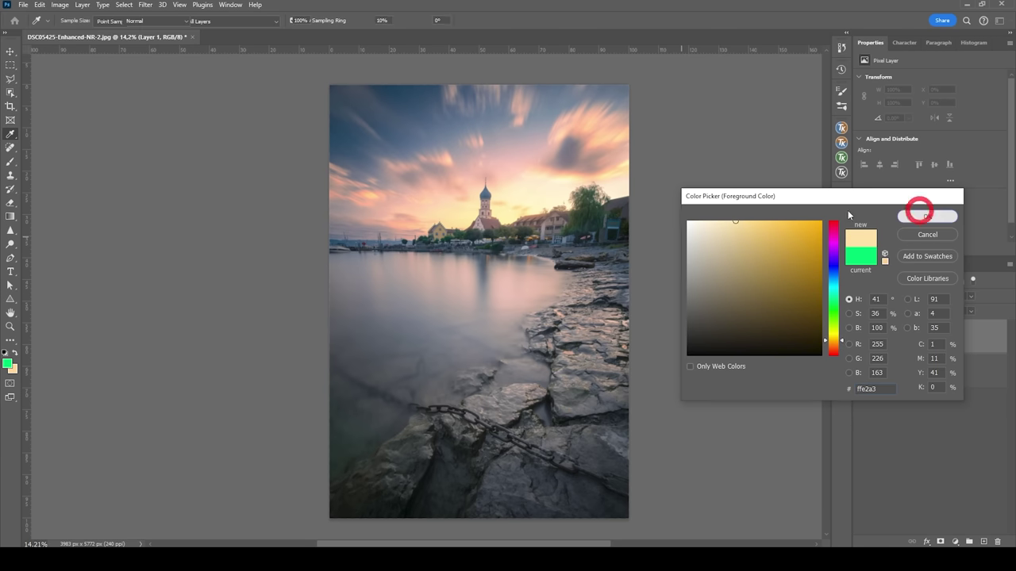
Step: Paint a faint warm glow over the bright sky around the church and above the shoreline houses, and compare the photo with and without it
{"action": "key", "text": "b"}
{"action": "scroll", "coordinate": [520, 230], "scroll_direction": "up", "scroll_amount": 5}
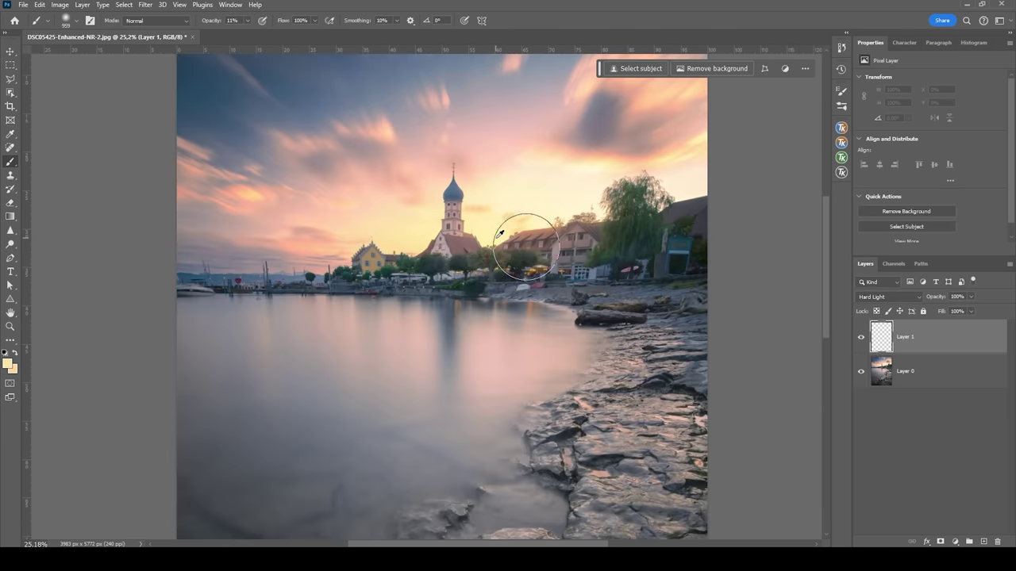
{"action": "right_click", "coordinate": [480, 221], "text": "alt"}
{"action": "mouse_move", "coordinate": [479, 222]}
{"action": "left_mouse_down"}
{"action": "mouse_move", "coordinate": [533, 217]}
{"action": "mouse_move", "coordinate": [516, 215]}
{"action": "mouse_move", "coordinate": [597, 212]}
{"action": "mouse_move", "coordinate": [602, 195]}
{"action": "mouse_move", "coordinate": [659, 192]}
{"action": "left_mouse_up"}
{"action": "right_click", "coordinate": [532, 215], "text": "alt"}
{"action": "right_click", "coordinate": [466, 209], "text": "alt"}
{"action": "scroll", "coordinate": [545, 287], "scroll_direction": "down", "scroll_amount": 3}
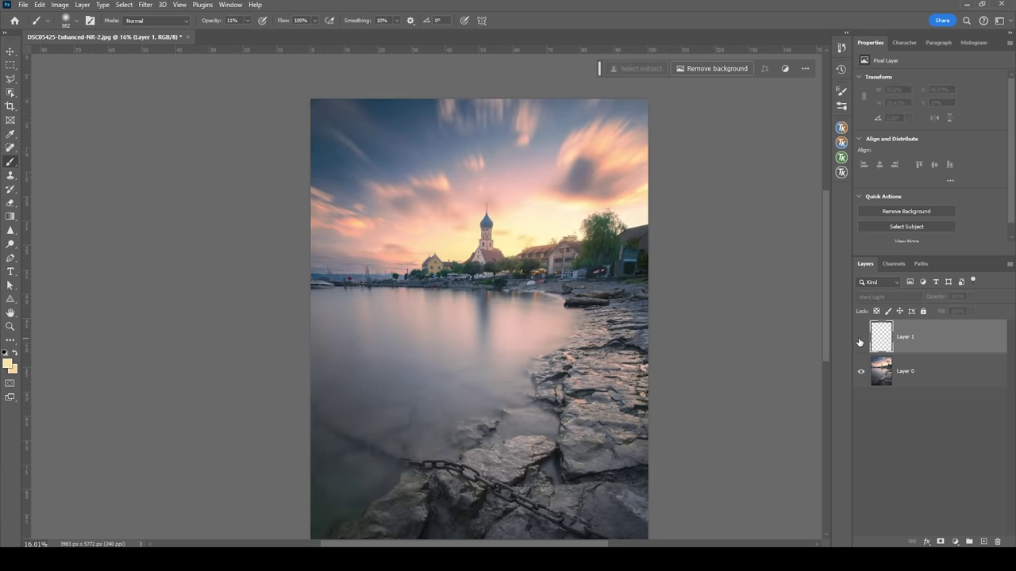
{"action": "left_click", "coordinate": [859, 340]}
{"action": "left_click", "coordinate": [860, 340]}
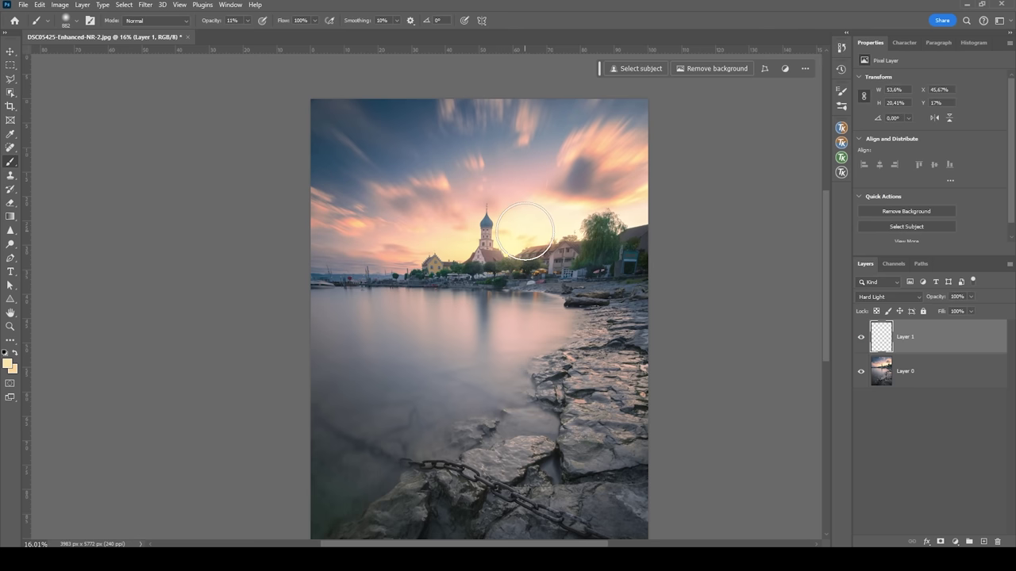
{"action": "left_click", "coordinate": [860, 337]}
{"action": "left_click", "coordinate": [860, 336]}
{"action": "scroll", "coordinate": [650, 317], "scroll_direction": "down", "scroll_amount": 1}
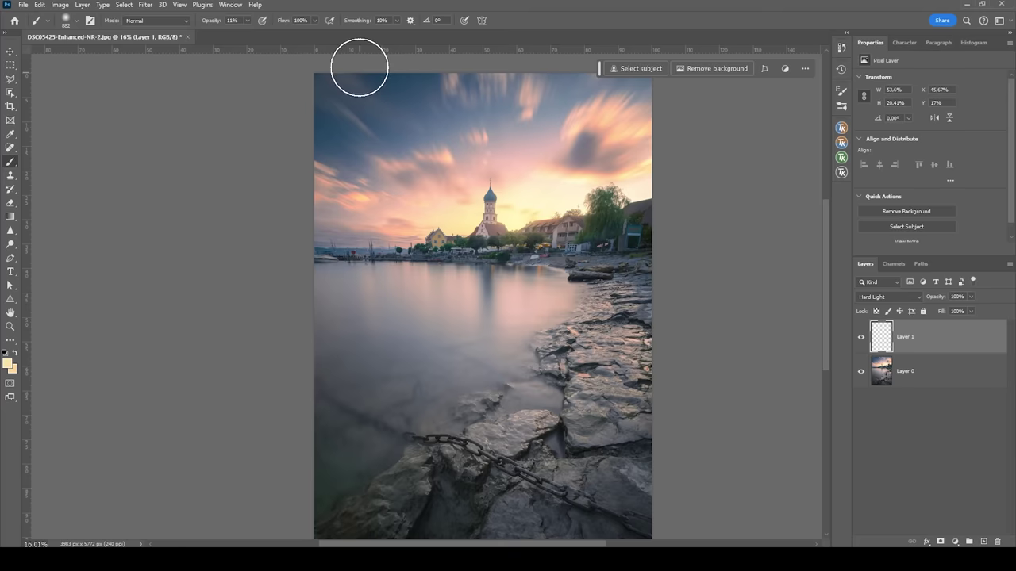
Step: Add a Levels adjustment layer and limit its mask to the sky using an automatic sky selection
{"action": "left_click", "coordinate": [956, 543]}
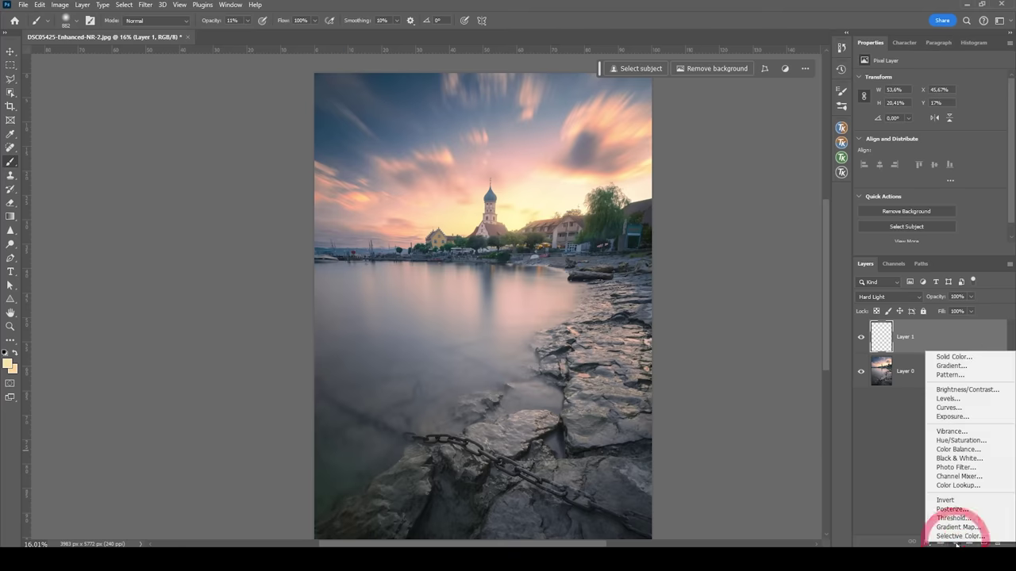
{"action": "left_click", "coordinate": [960, 399]}
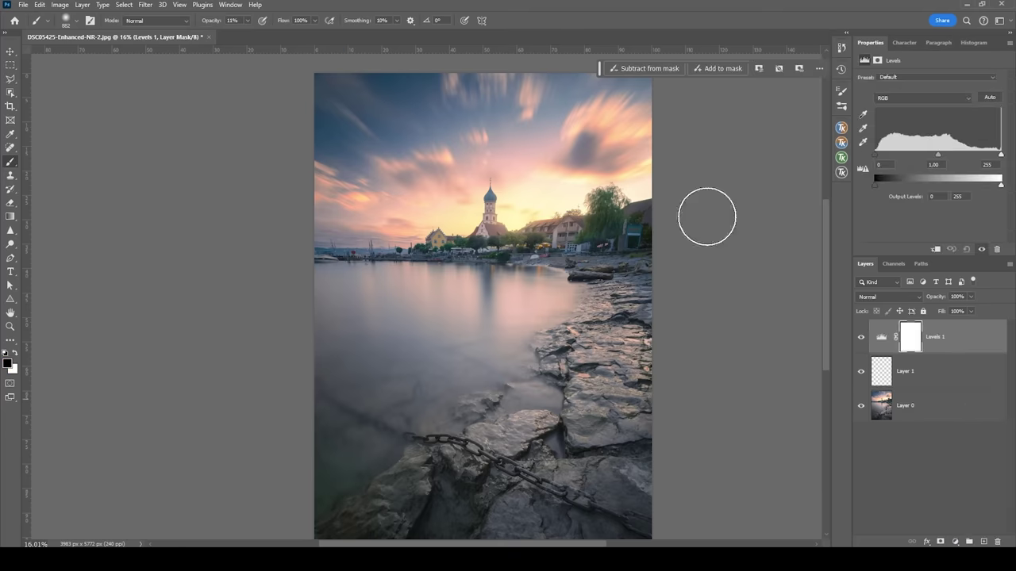
{"action": "left_click", "coordinate": [124, 5]}
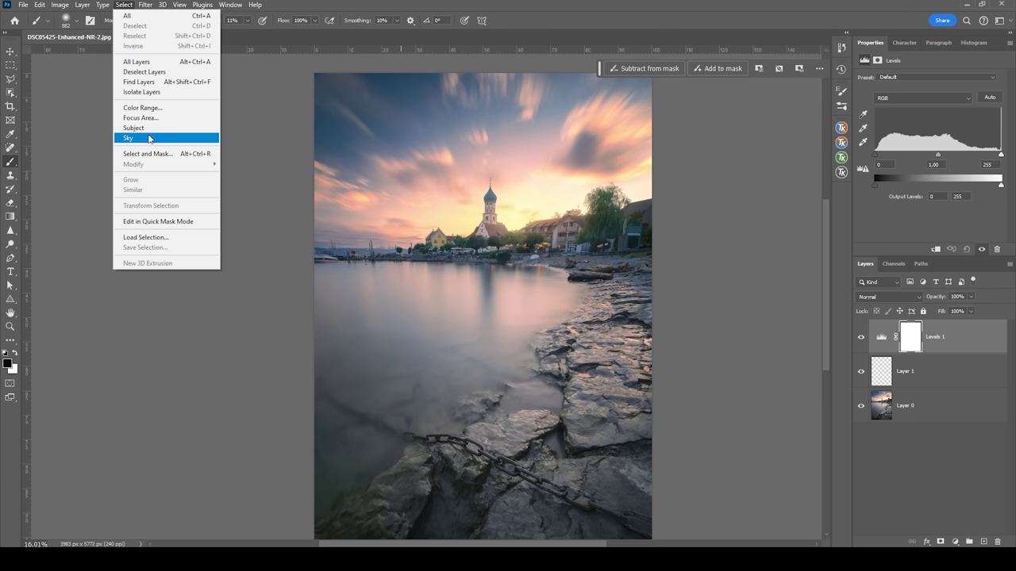
{"action": "left_click", "coordinate": [150, 140]}
{"action": "left_click", "coordinate": [908, 338]}
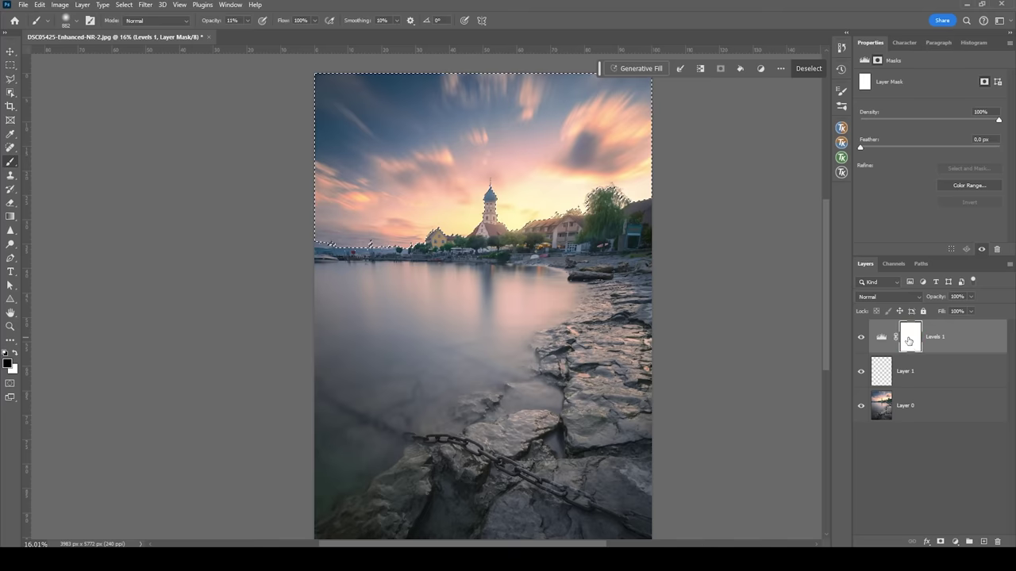
{"action": "key", "text": "alt+BackSpace"}
{"action": "key", "text": "ctrl+d"}
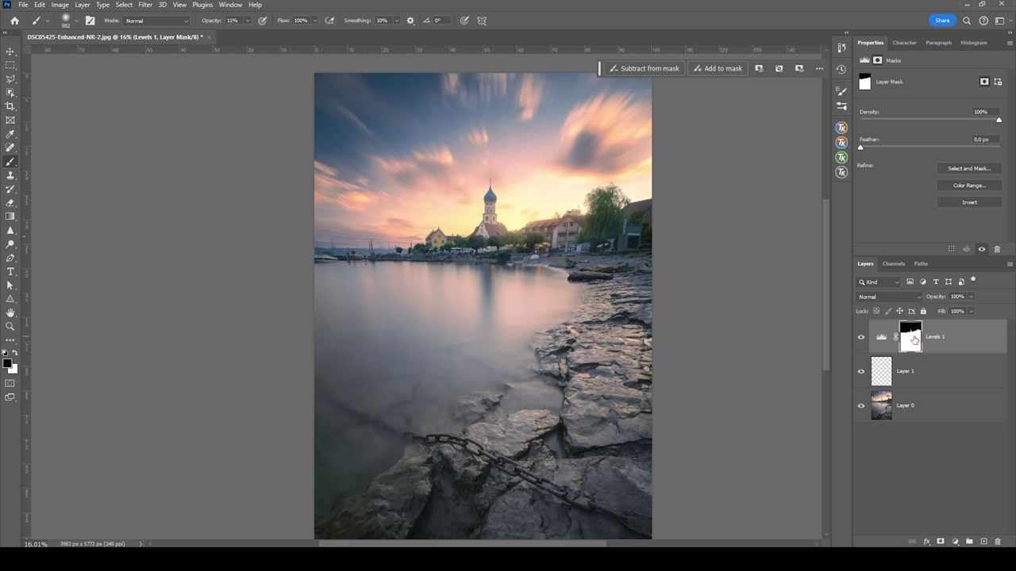
{"action": "key", "text": "ctrl+i"}
Step: Deepen the sky's shadows by setting the Levels black input to 15, keeping the midtones at 1.00
{"action": "left_click", "coordinate": [881, 338]}
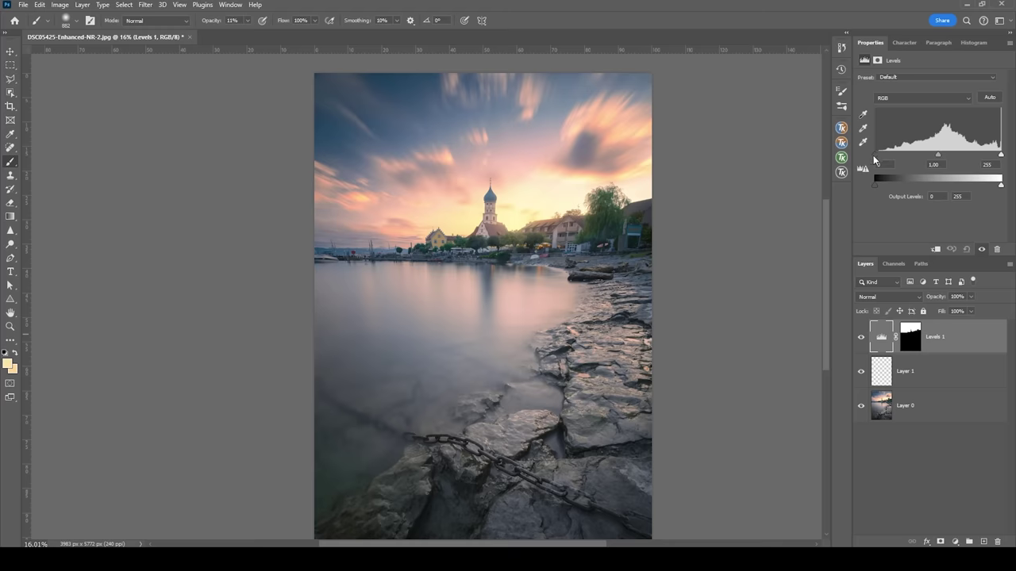
{"action": "left_click_drag", "start_coordinate": [873, 155], "coordinate": [880, 157]}
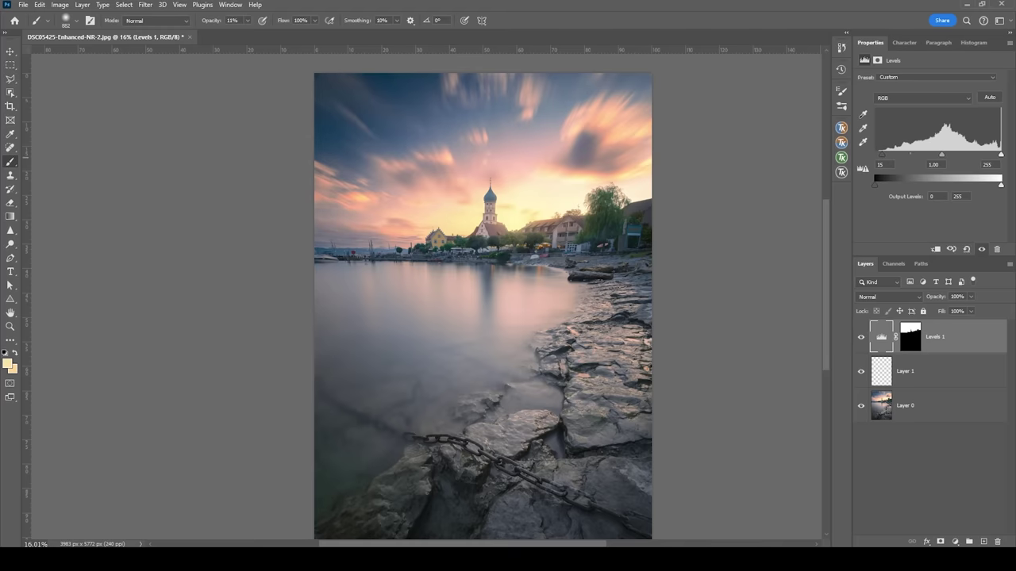
{"action": "left_click_drag", "start_coordinate": [944, 156], "coordinate": [945, 156]}
{"action": "scroll", "coordinate": [501, 282], "scroll_direction": "left", "scroll_amount": 1}
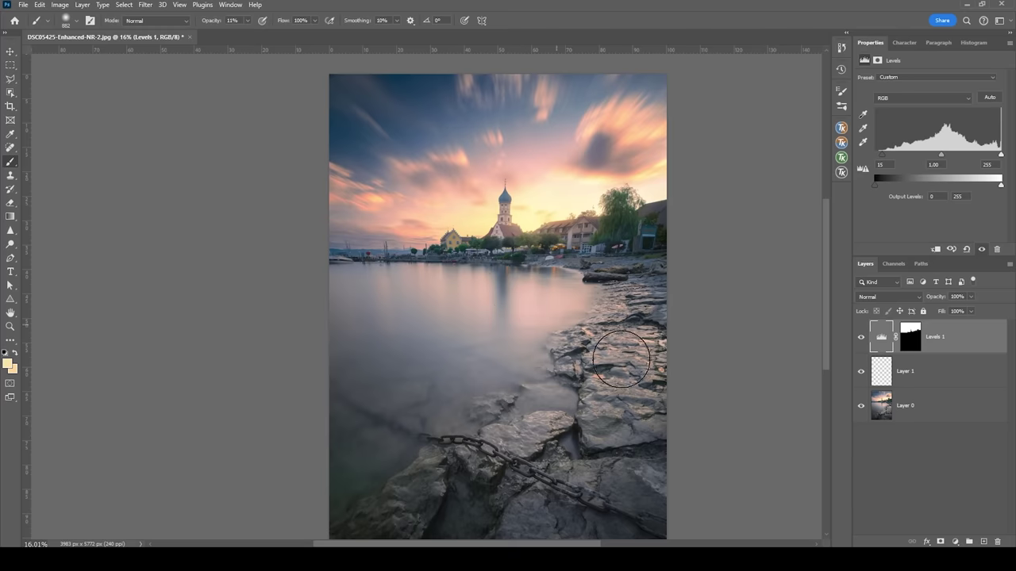
Step: Add a Photo Filter adjustment layer using Warming Filter (85) at 32% density
{"action": "left_click", "coordinate": [955, 541]}
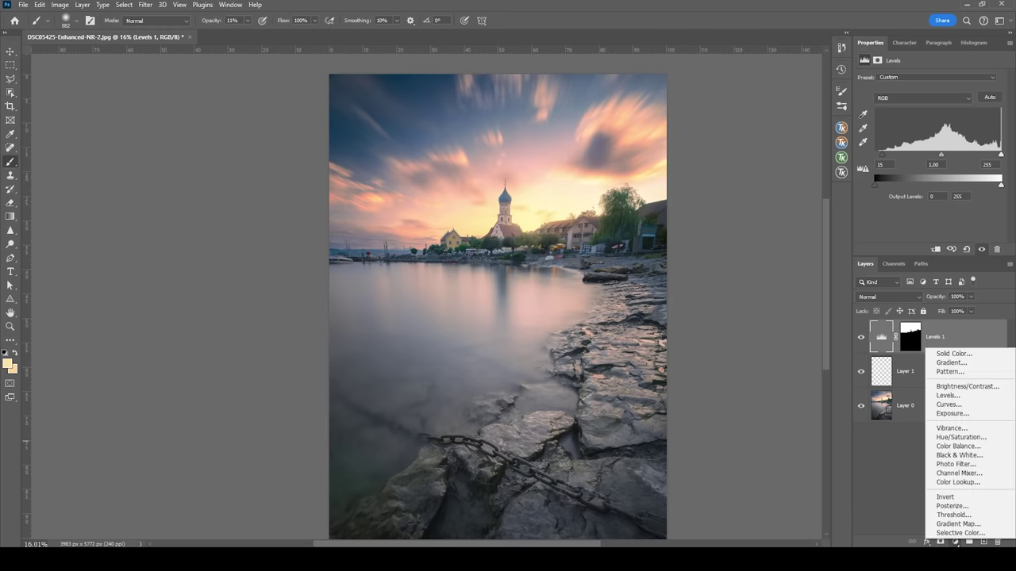
{"action": "left_click", "coordinate": [958, 464]}
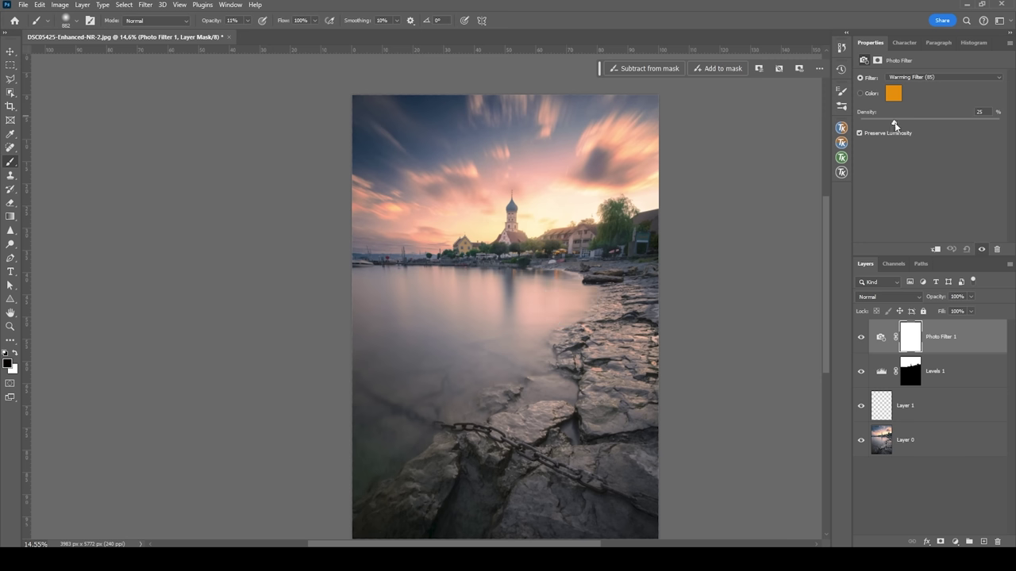
{"action": "left_click_drag", "start_coordinate": [913, 121], "coordinate": [904, 121]}
{"action": "scroll", "coordinate": [461, 389], "scroll_direction": "down", "scroll_amount": 1}
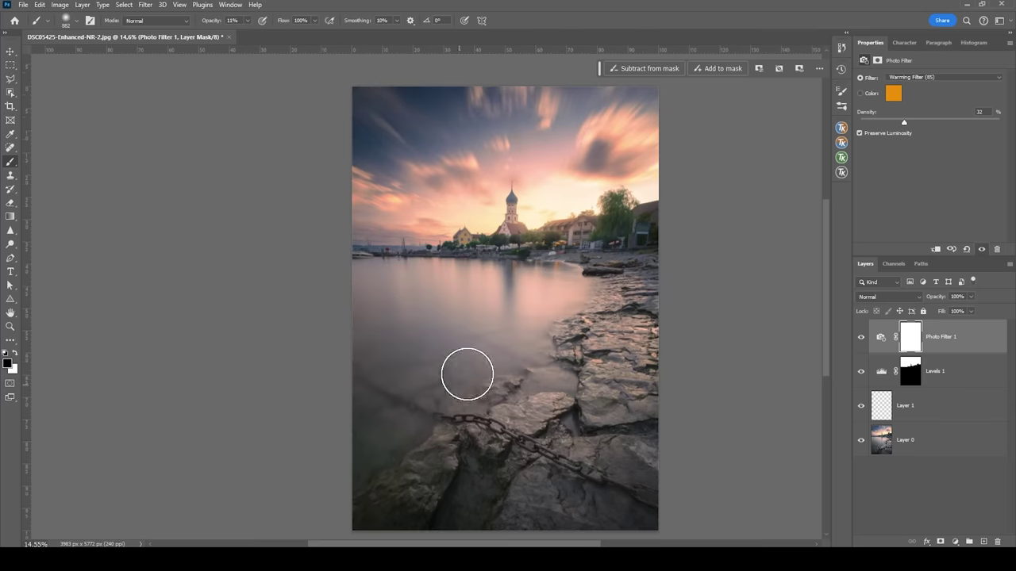
Step: Fade the warming filter out of the water and rocks with a linear mask gradient ending near the church, and compare the photo with and without it
{"action": "left_click", "coordinate": [918, 340]}
{"action": "left_click", "coordinate": [912, 338]}
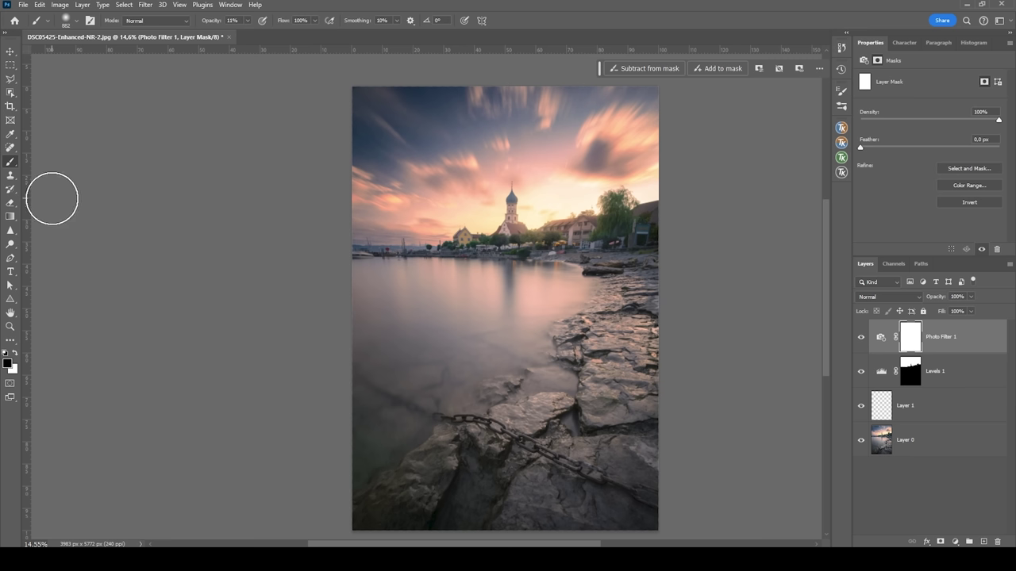
{"action": "key", "text": "g"}
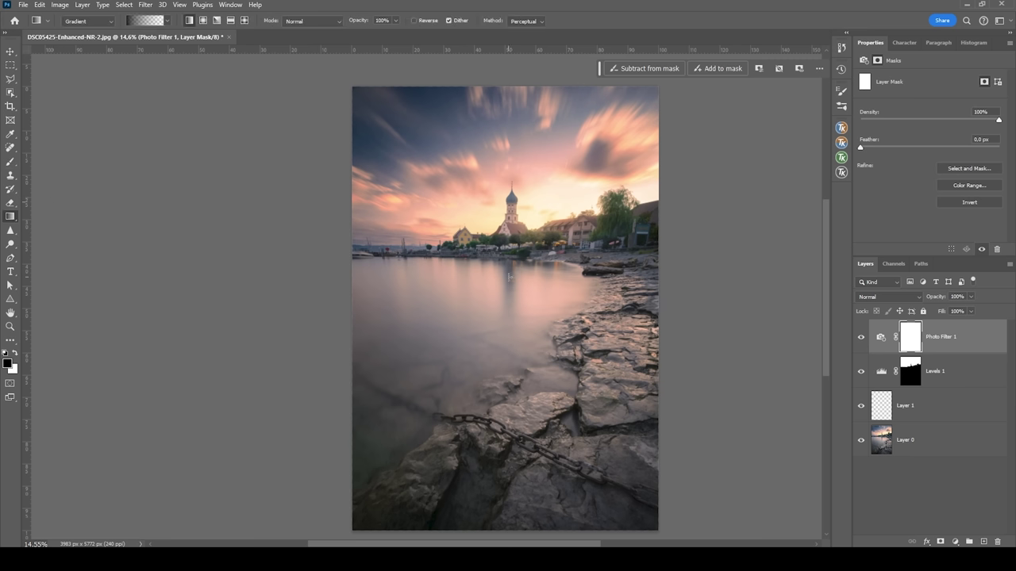
{"action": "left_click_drag", "start_coordinate": [508, 284], "coordinate": [508, 228]}
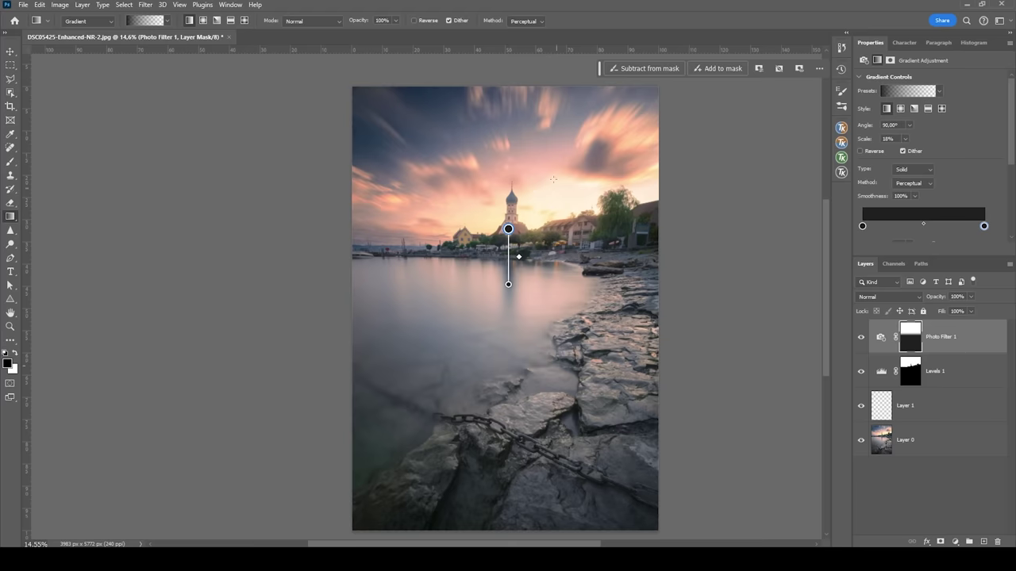
{"action": "left_click", "coordinate": [860, 338]}
{"action": "left_click", "coordinate": [859, 338]}
{"action": "left_click", "coordinate": [860, 338]}
{"action": "left_click", "coordinate": [860, 338]}
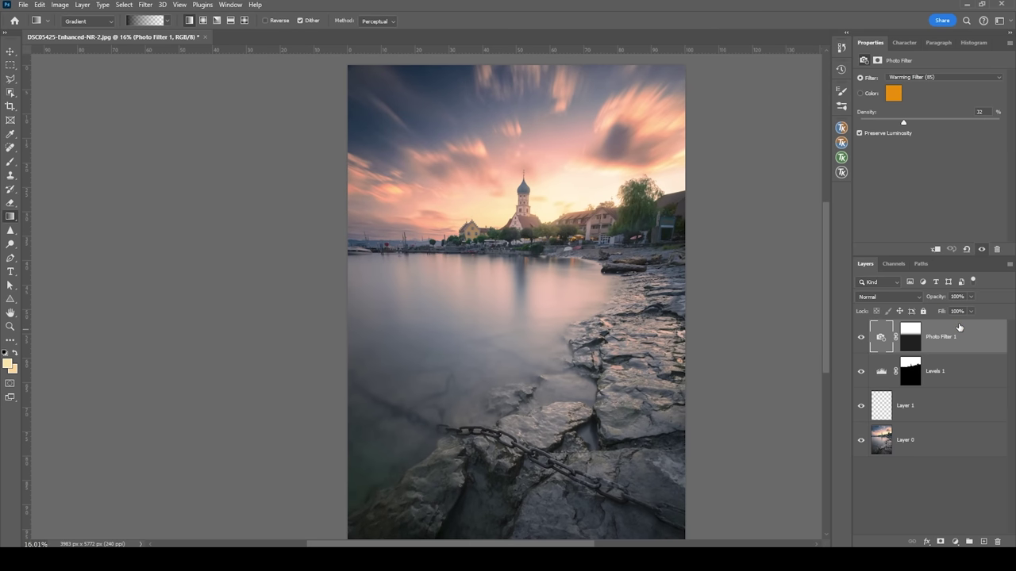
Step: Stamp all visible layers into a new layer on top and inspect the sky's upper-left corner with the Spot Healing Brush ready
{"action": "key", "text": "ctrl+alt+shift+e"}
{"action": "scroll", "coordinate": [331, 79], "scroll_direction": "up", "scroll_amount": 6}
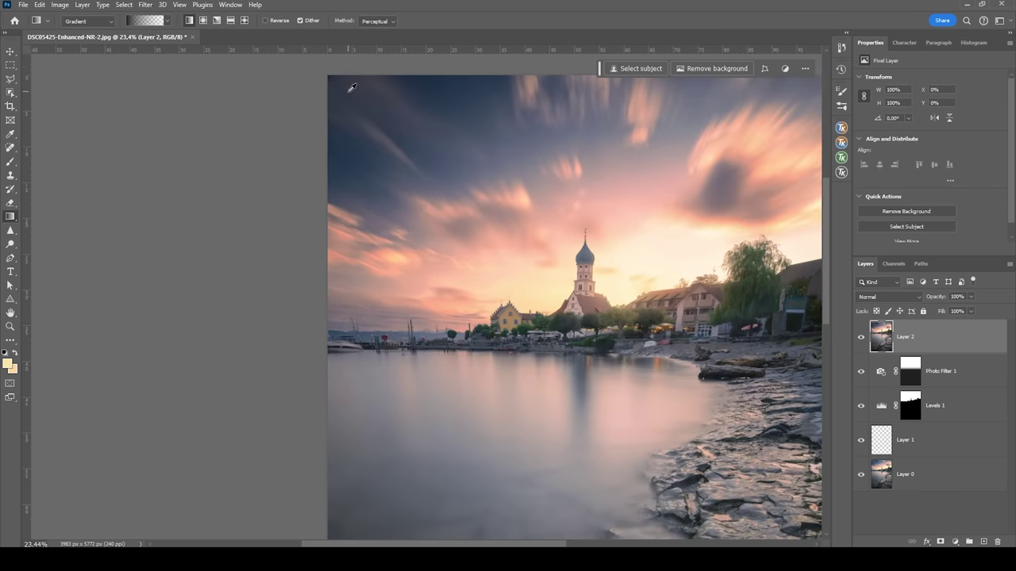
{"action": "scroll", "coordinate": [330, 85], "scroll_direction": "up", "scroll_amount": 3}
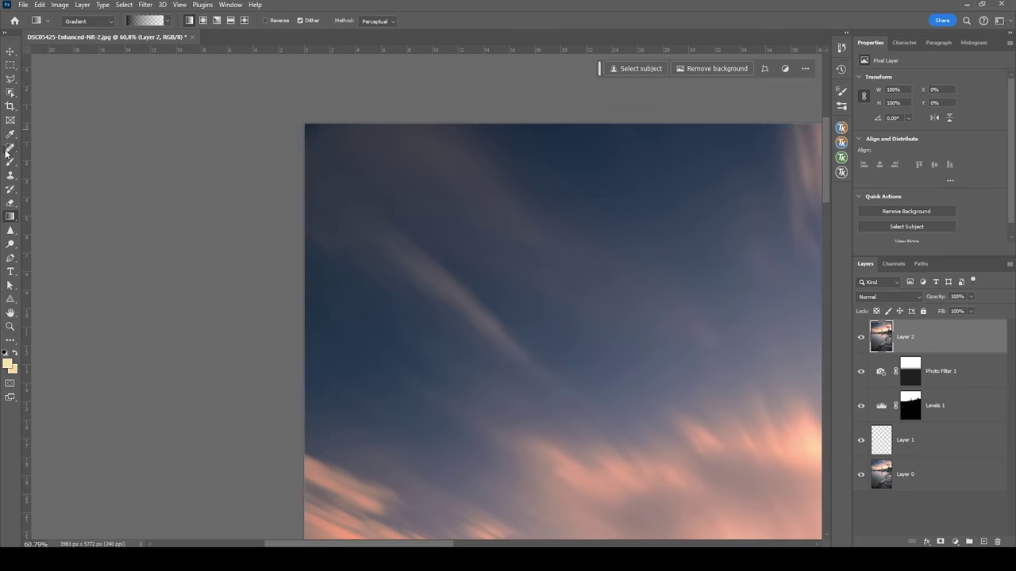
{"action": "left_click", "coordinate": [10, 149]}
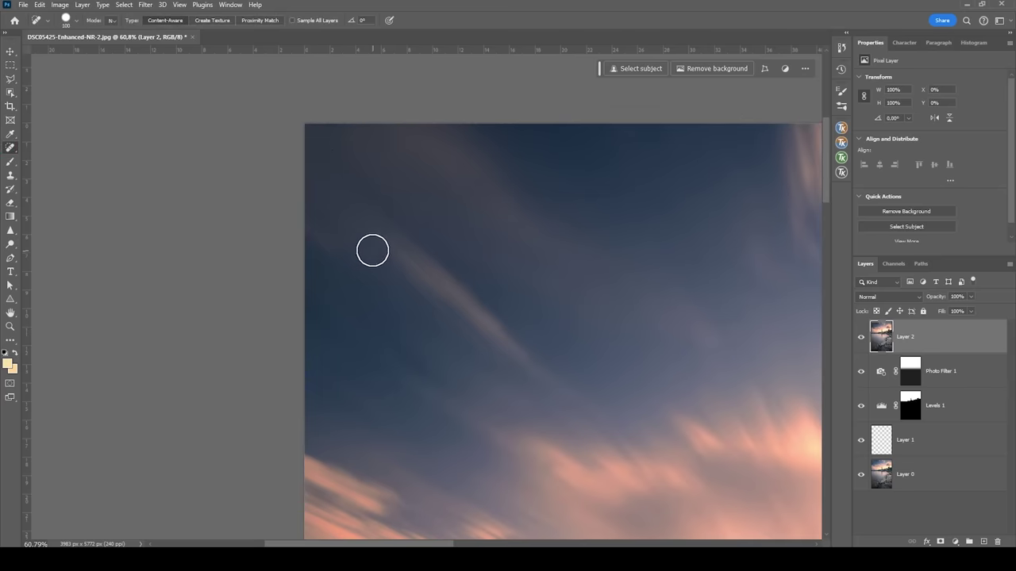
{"action": "scroll", "coordinate": [423, 337], "scroll_direction": "down", "scroll_amount": 6}
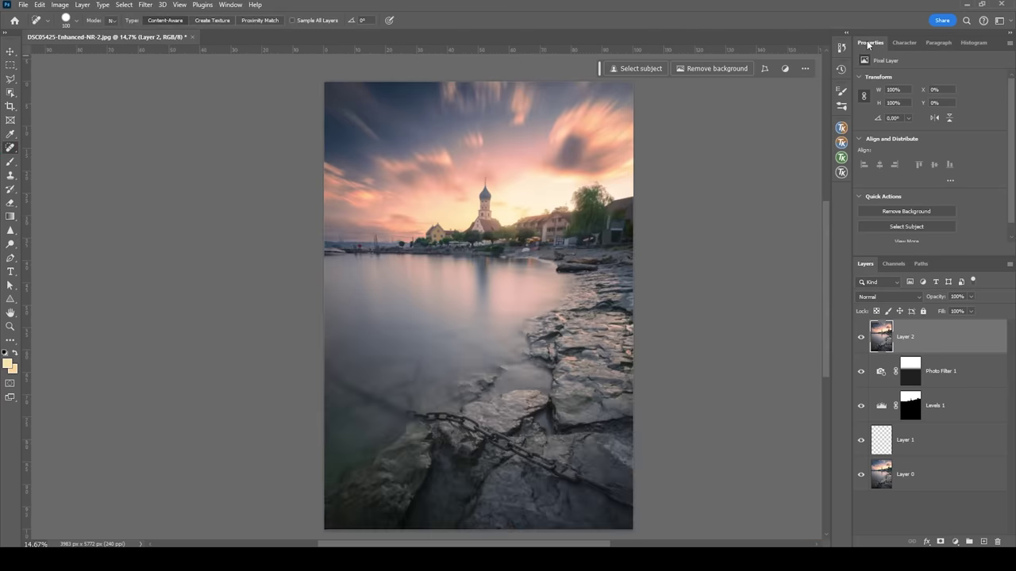